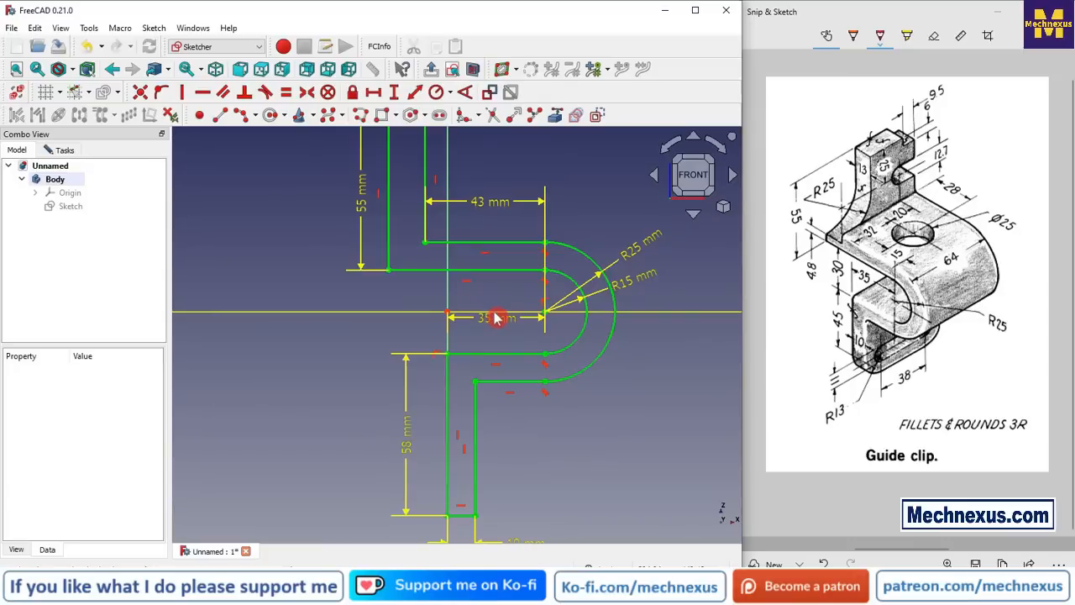
Finish editing the clip profile sketch and leave it.
mouse_move(588, 308)
middle_down()
mouse_move(487, 360)
mouse_move(412, 418)
mouse_move(392, 404)
mouse_move(348, 422)
mouse_move(185, 422)
mouse_move(445, 390)
middle_up()
click(724, 208)
click(754, 244)
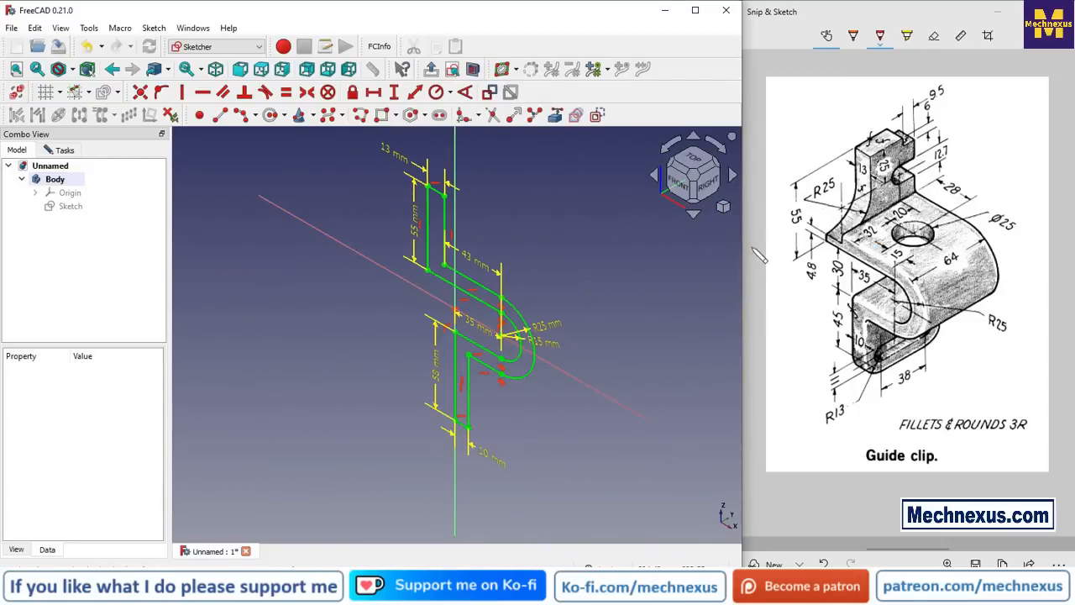
click(65, 149)
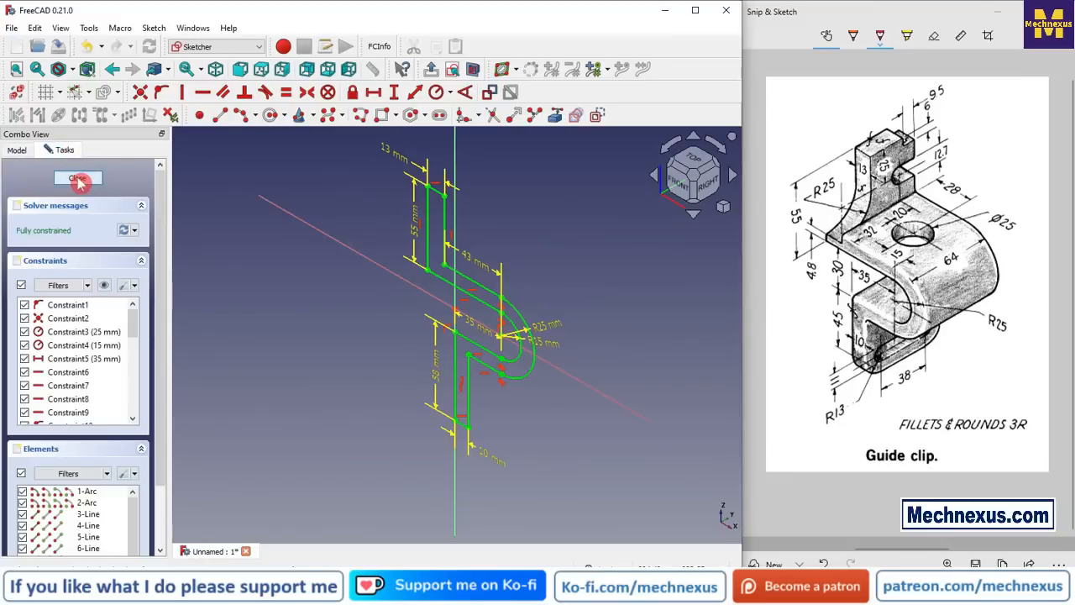
click(79, 179)
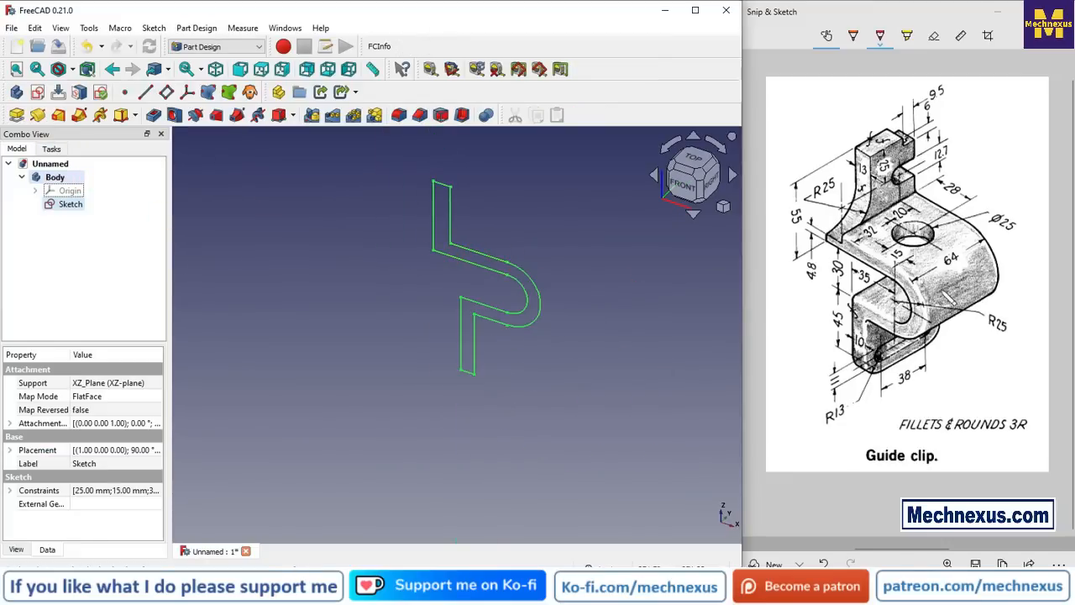
Pad the clip profile 64 mm, symmetric to the sketch plane.
click(955, 261)
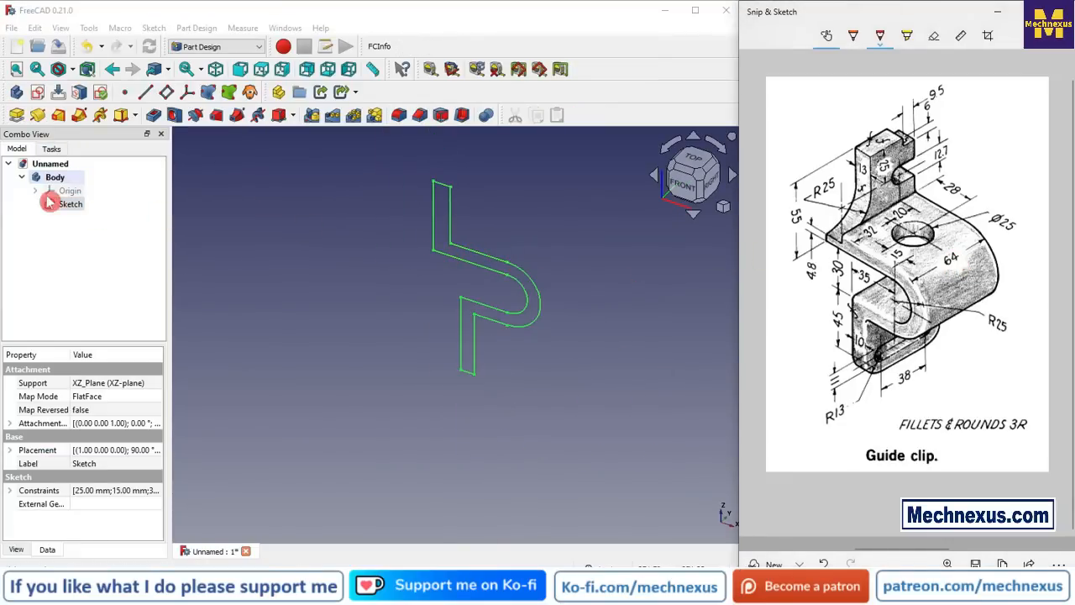
click(16, 115)
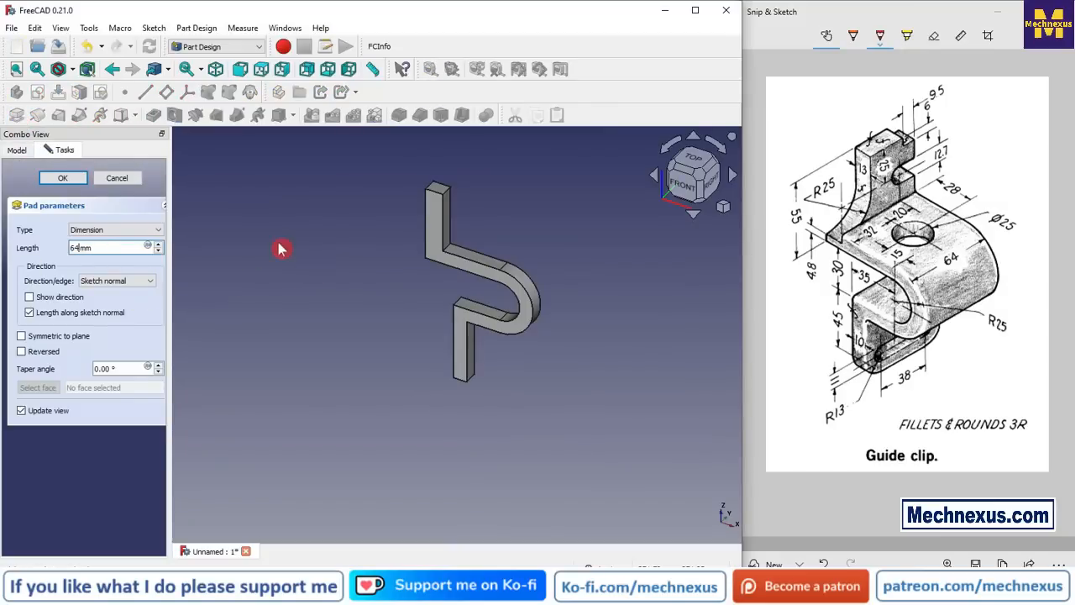
click(79, 247)
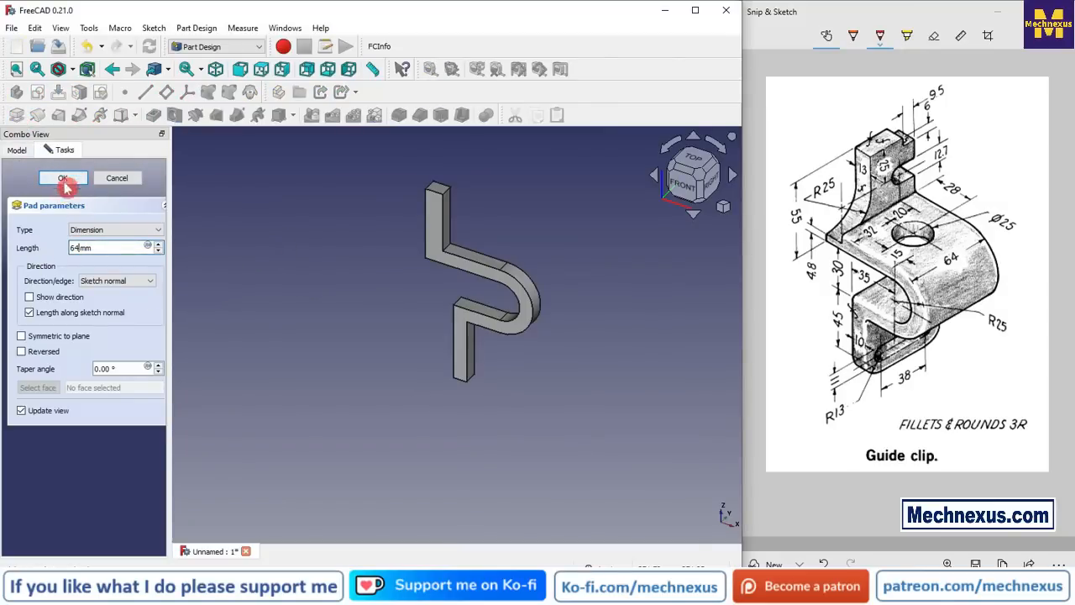
click(21, 337)
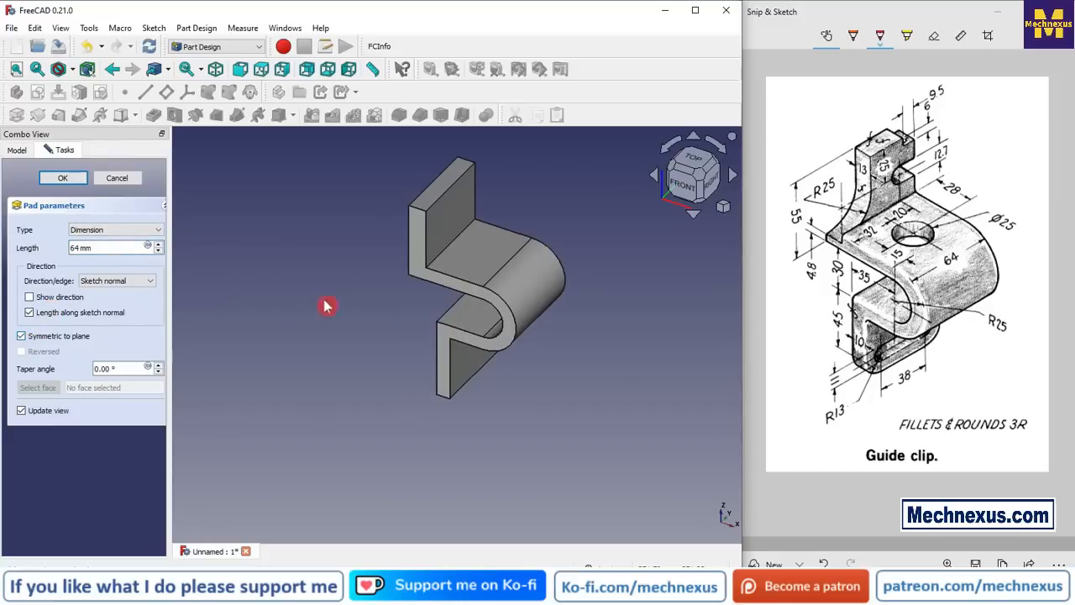
click(723, 206)
click(756, 243)
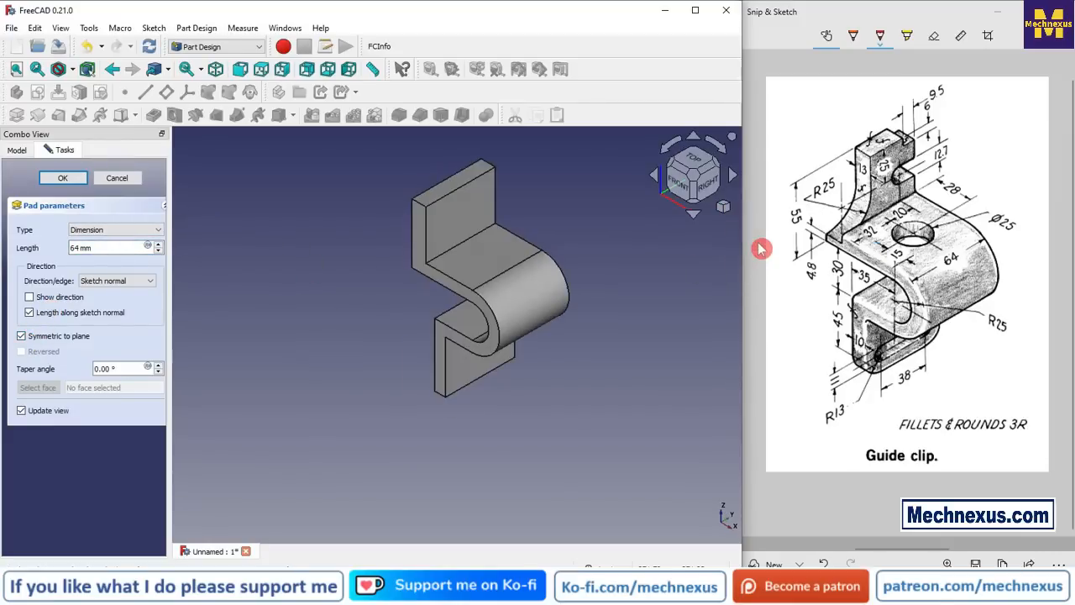
click(74, 178)
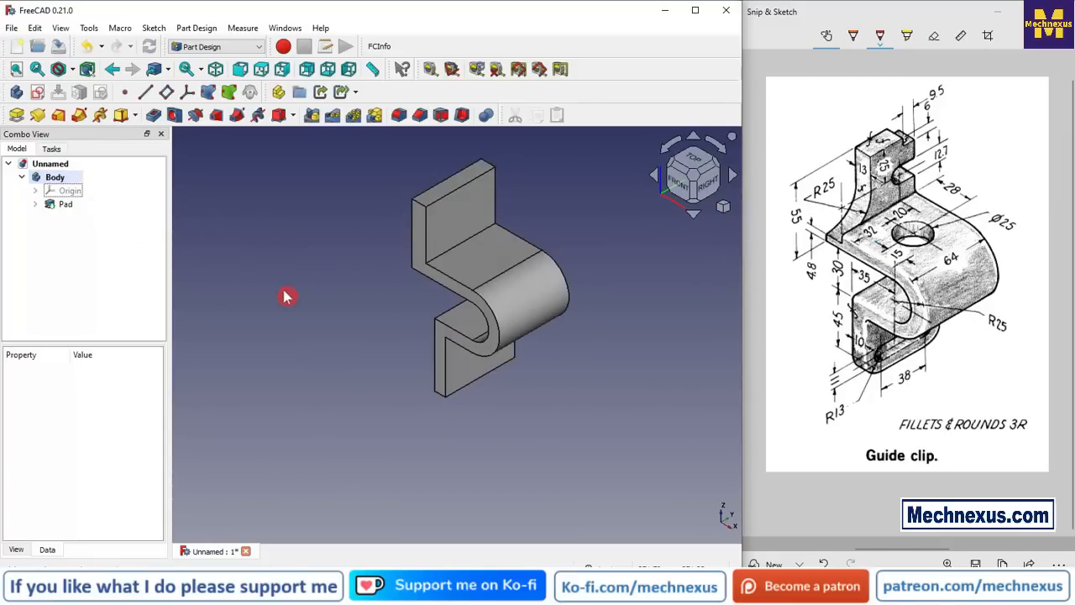
Start a new sketch on the inner face of the upright plate and turn the view so the plate stands vertically.
scroll(554, 243, up, 2)
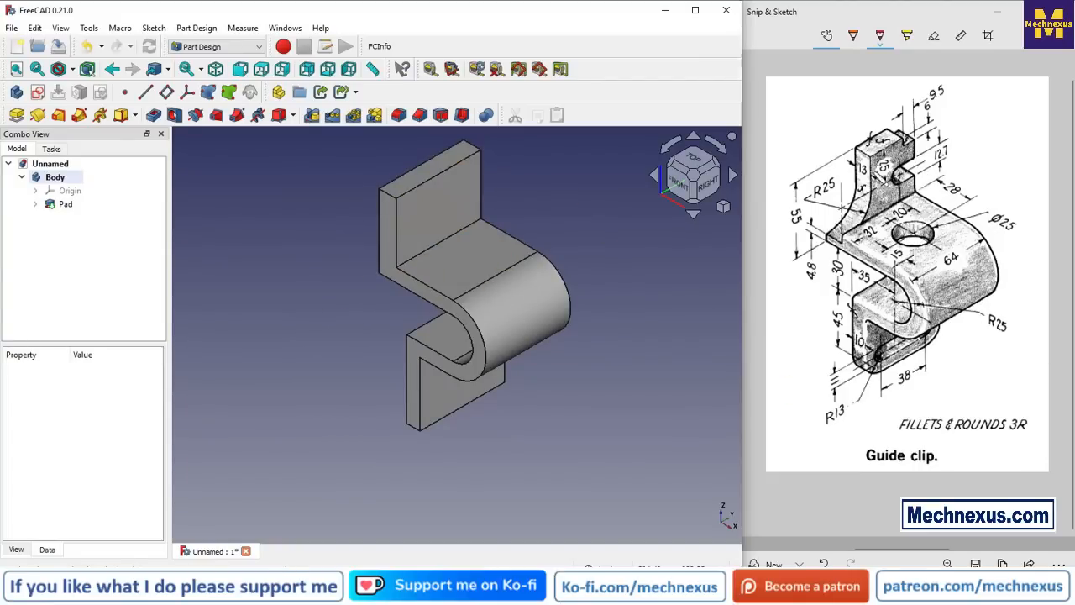
click(461, 203)
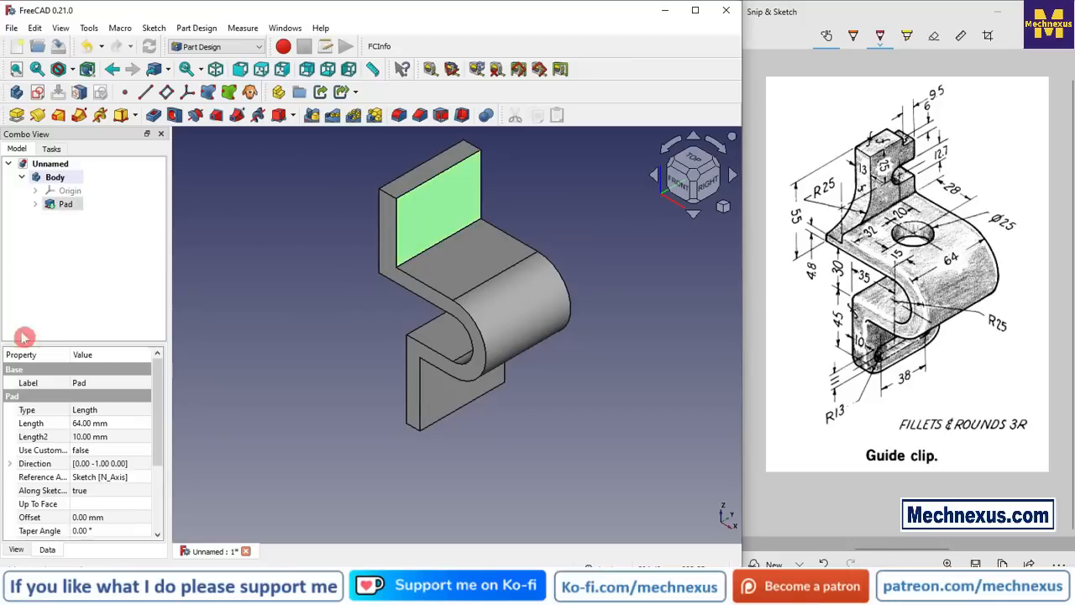
click(36, 95)
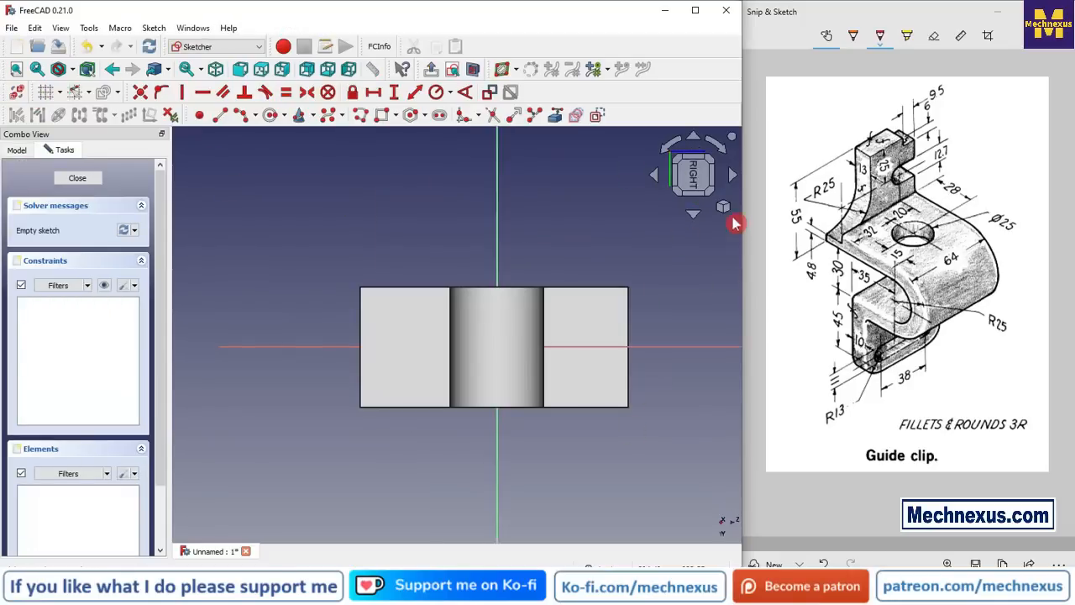
click(676, 146)
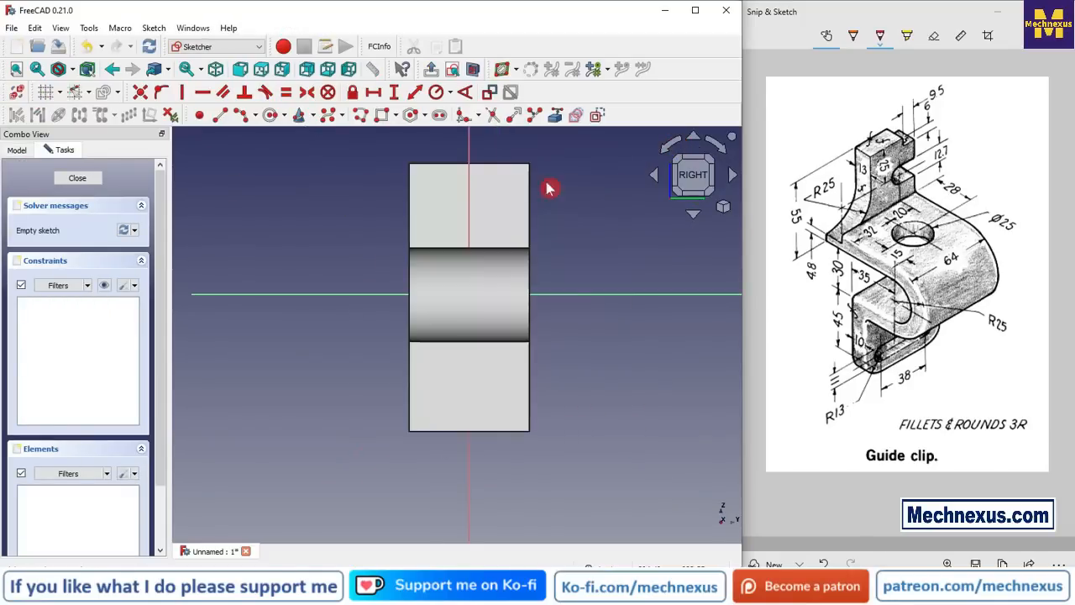
Bring the upright plate's top and right edges into the sketch as external geometry.
scroll(513, 158, up, 3)
click(556, 115)
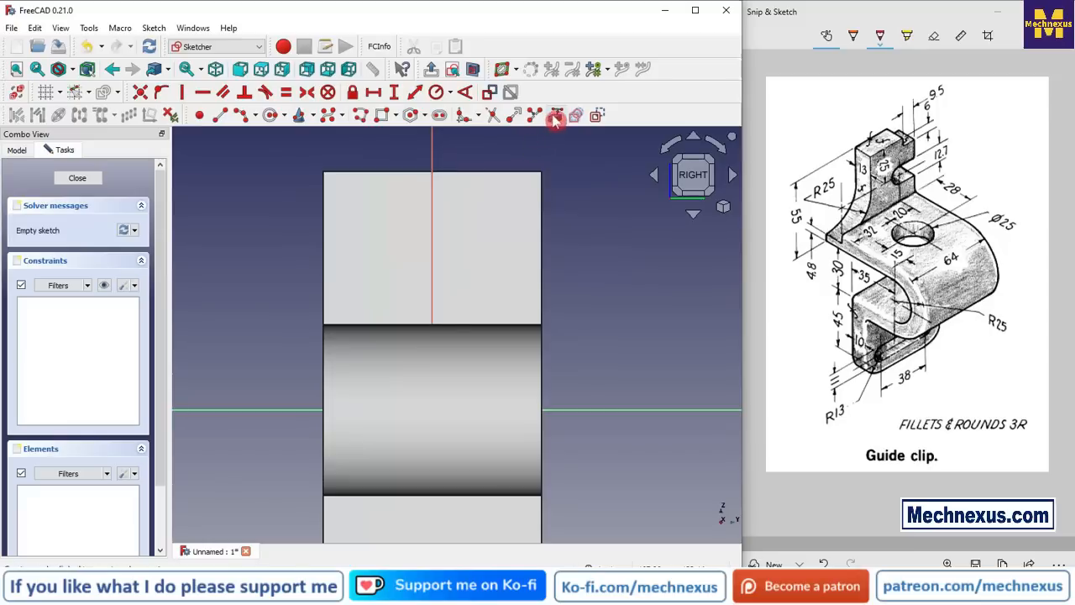
click(510, 171)
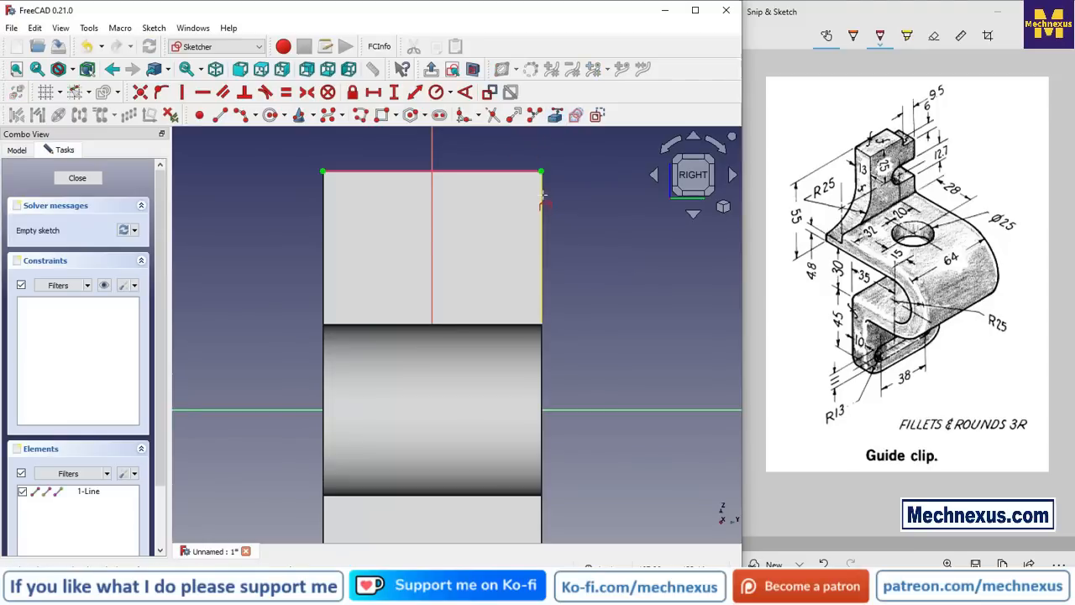
click(542, 212)
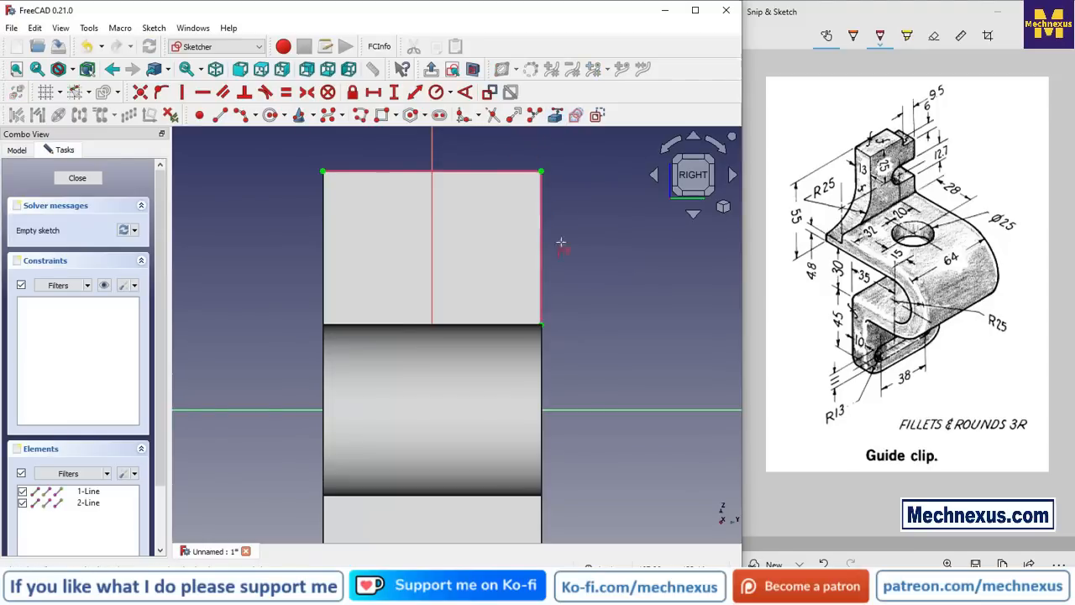
Draw a rectangle about 10.6 mm high against the plate's projected right edge, and delete the rectangle's left side.
click(382, 117)
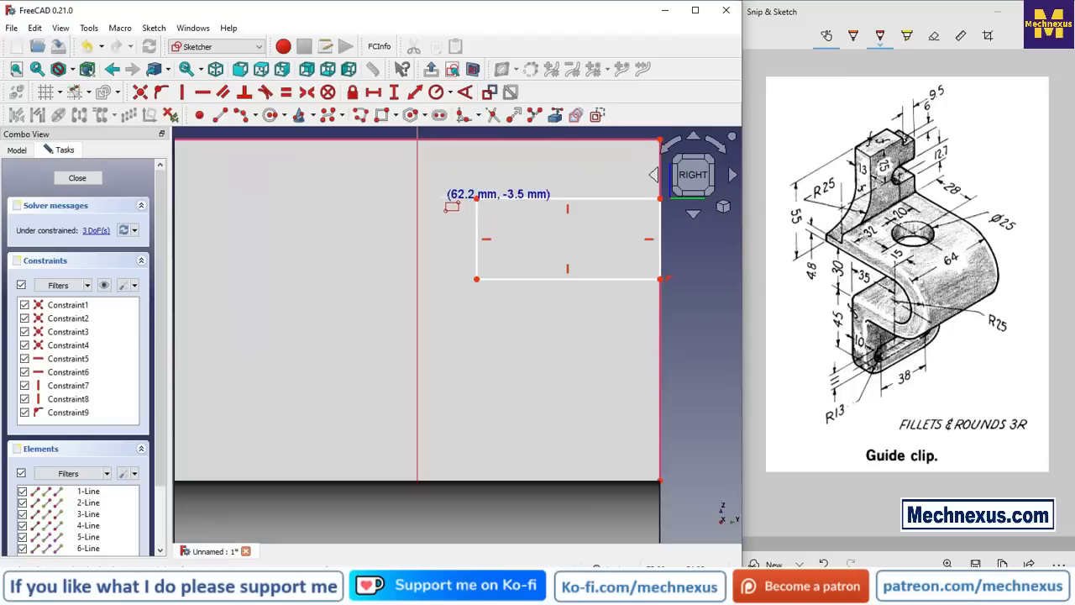
right_click(468, 255)
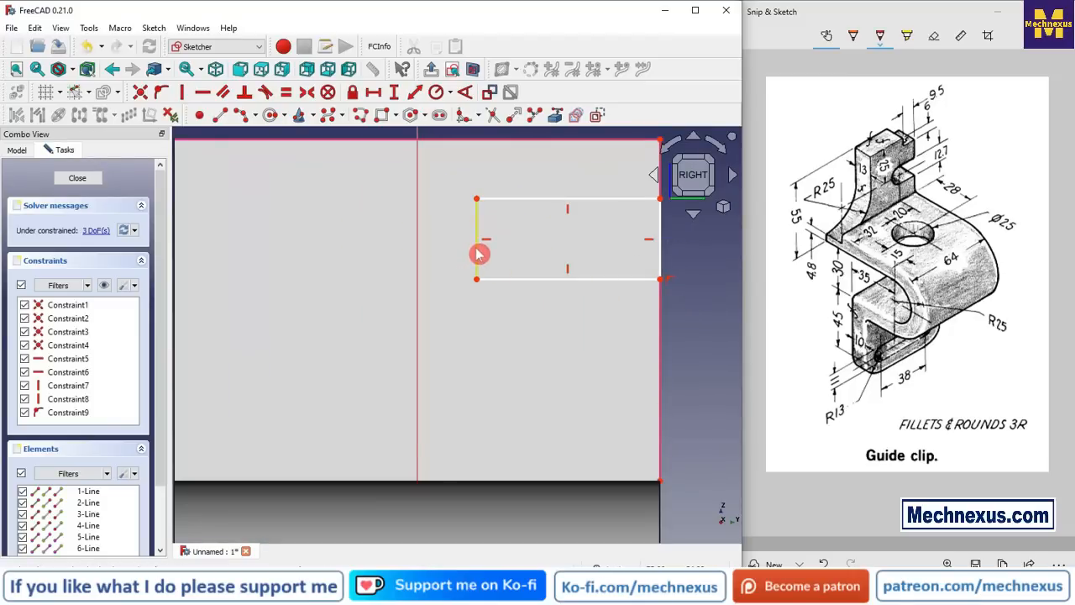
click(477, 253)
key(Delete)
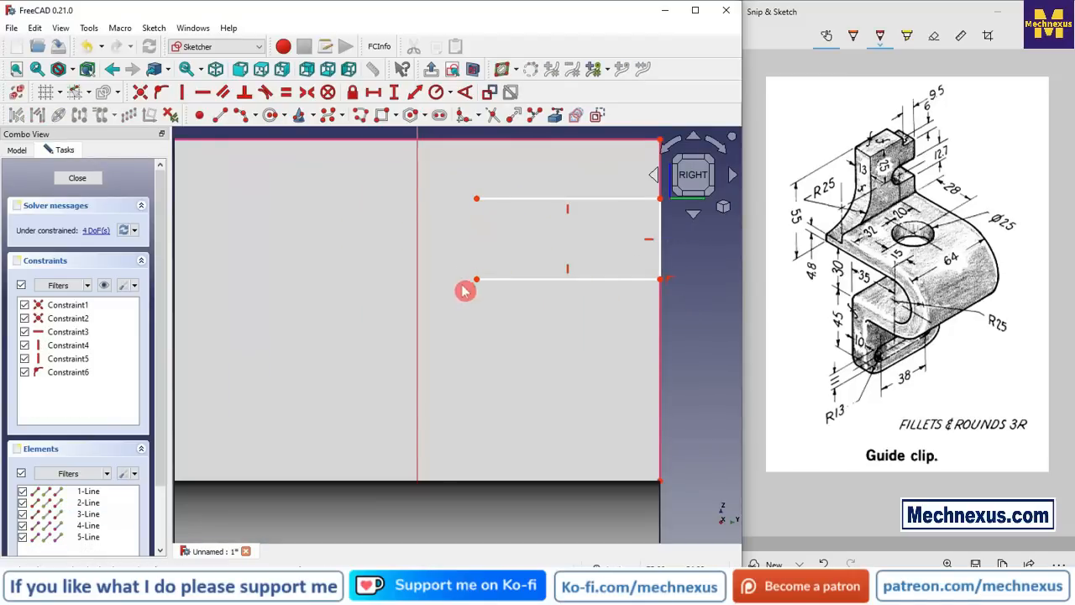
Close the open left end of the rectangle with a centre-point arc of about 5.3 mm radius joining both line ends.
click(241, 118)
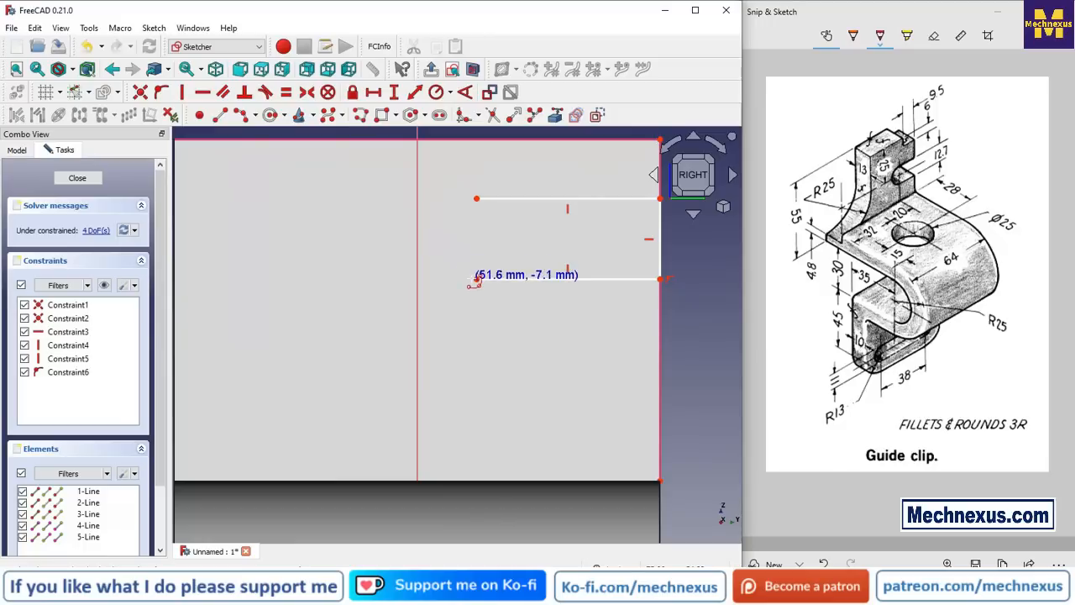
click(477, 238)
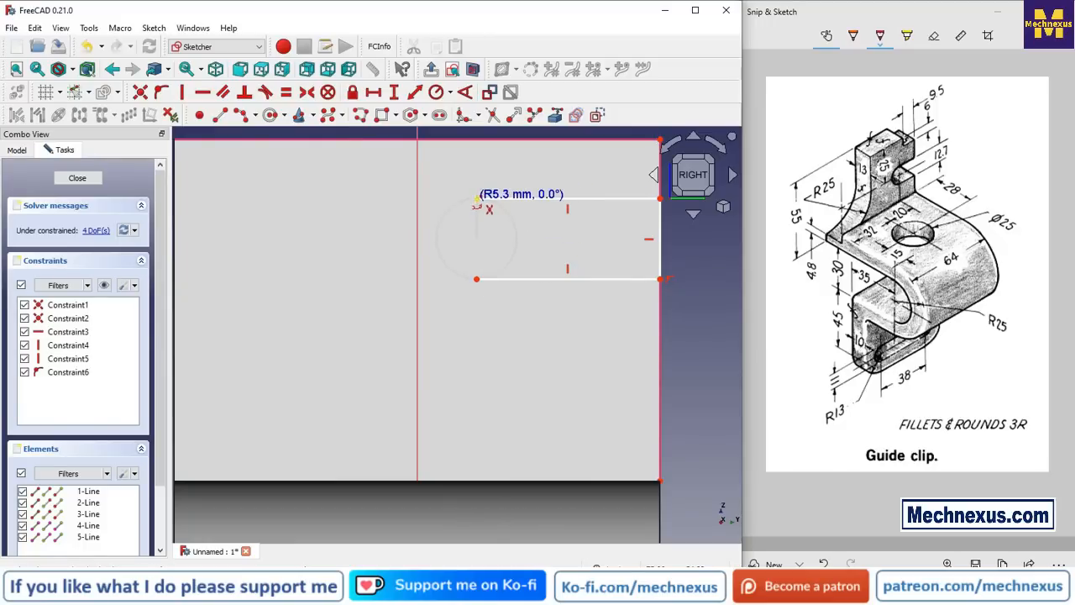
click(477, 201)
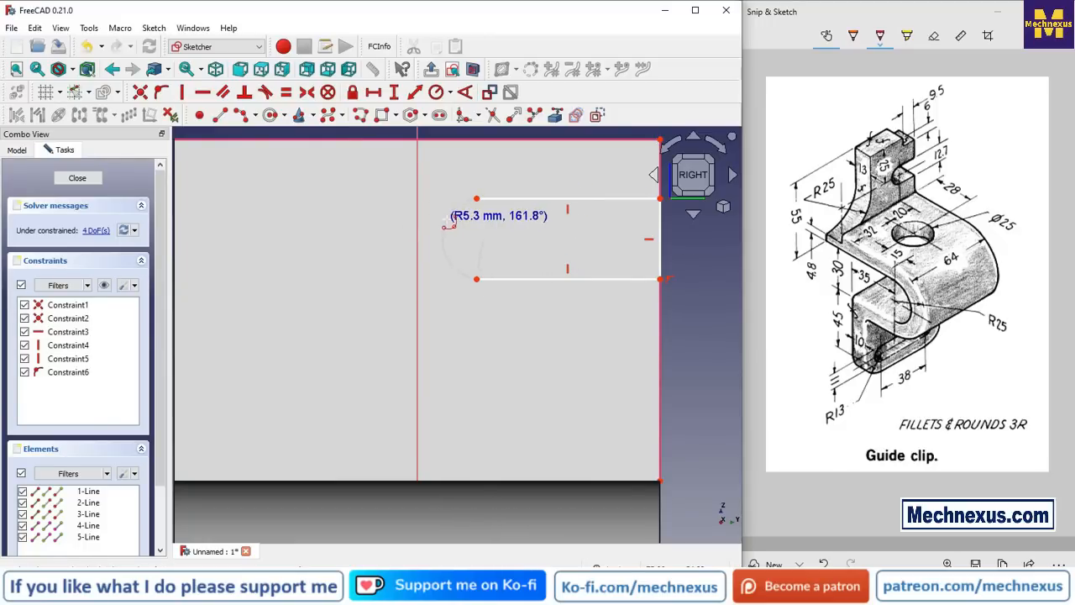
click(476, 278)
right_click(483, 199)
Make the end arc tangent to the slot's upper and lower lines.
click(468, 204)
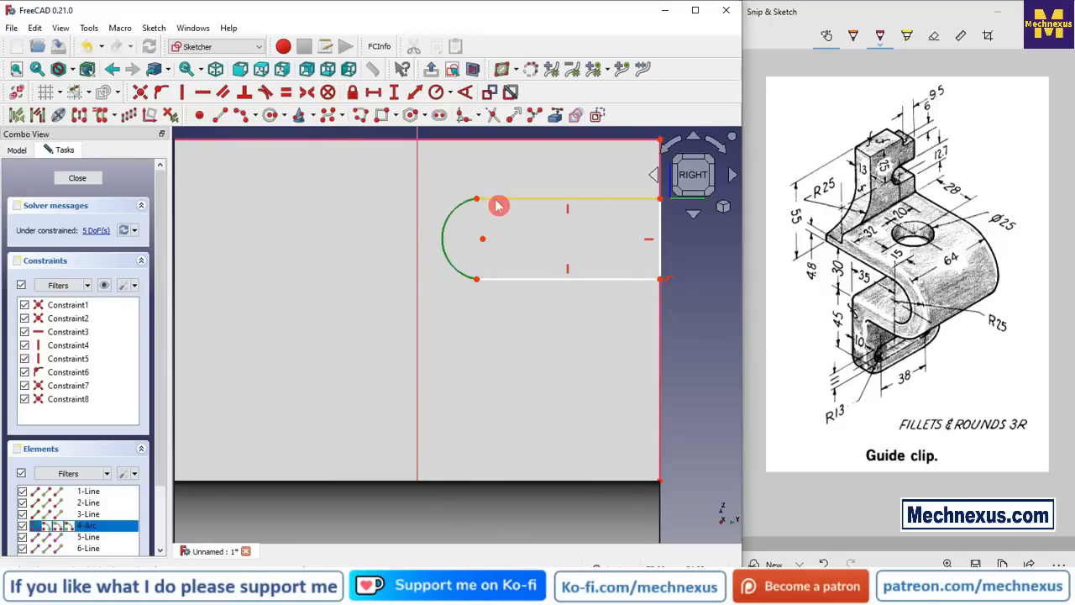
click(497, 200)
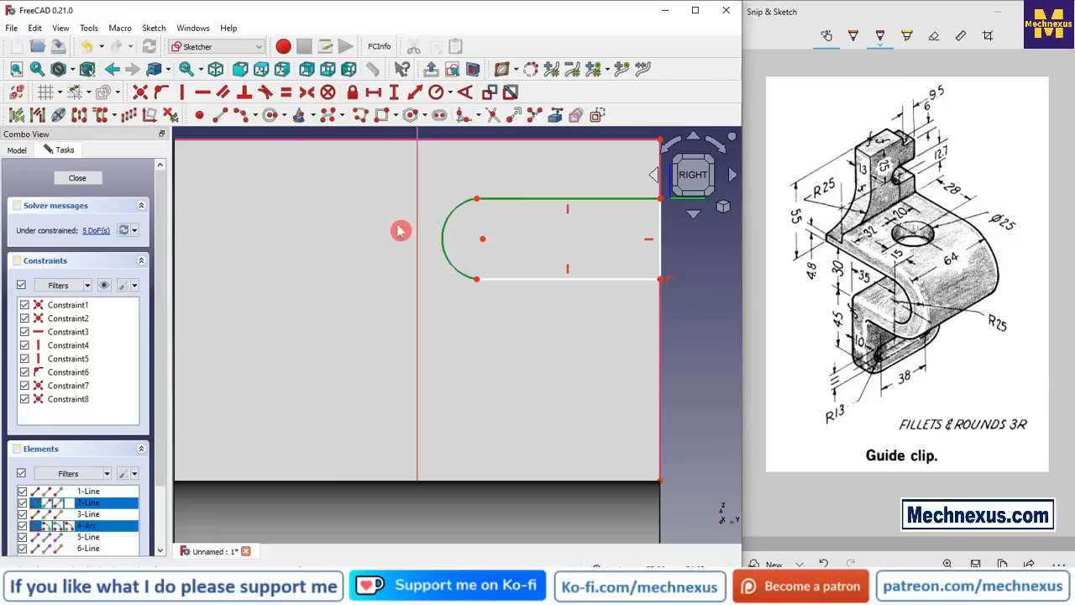
click(264, 91)
click(472, 280)
click(496, 279)
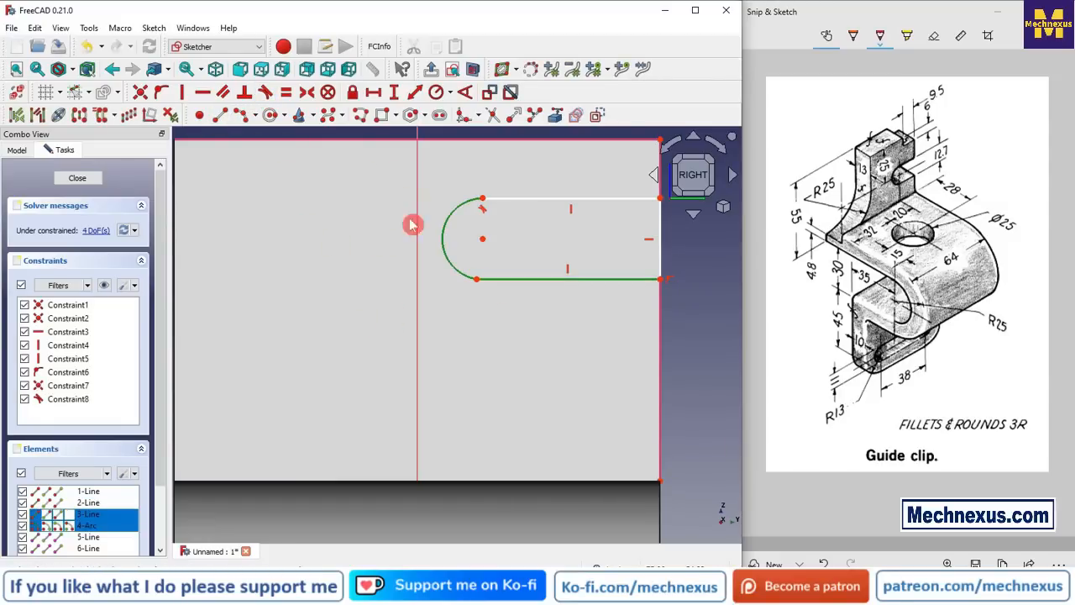
click(267, 92)
Switch the model's display style to Wireframe.
scroll(441, 238, down, 3)
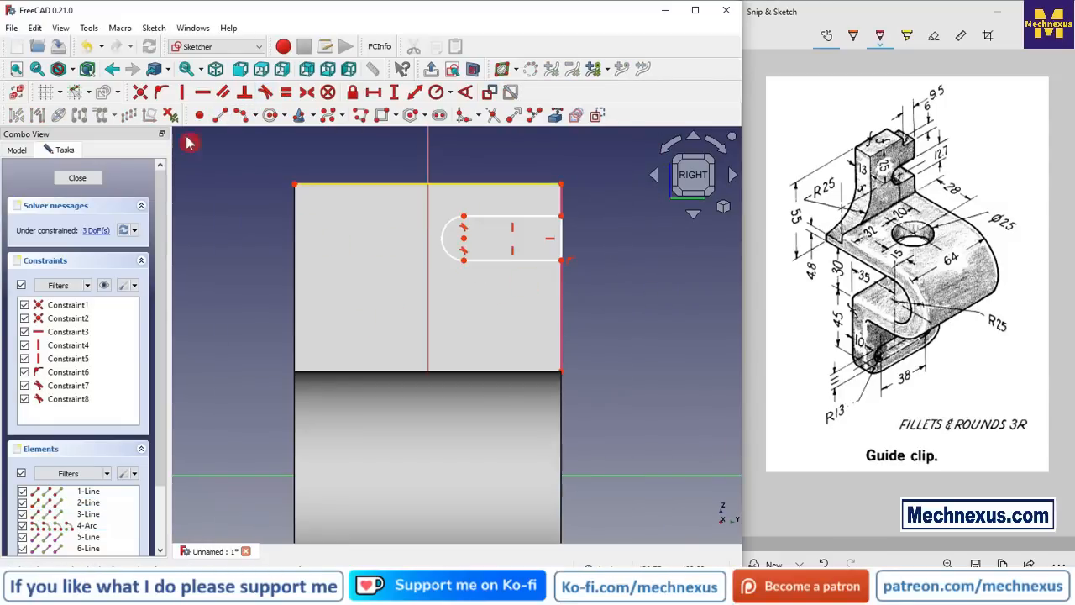
click(73, 69)
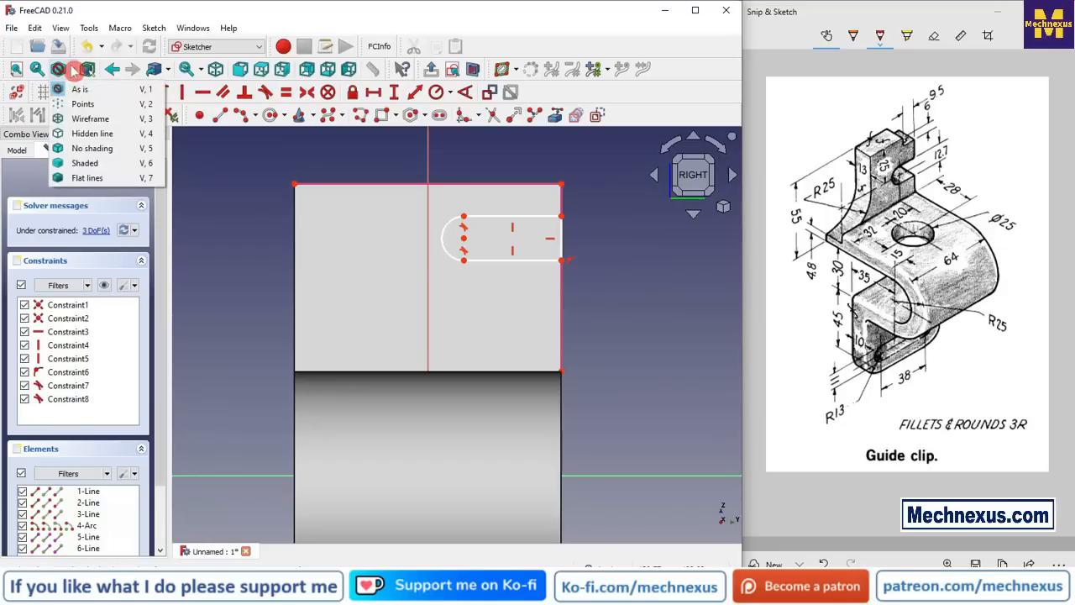
click(88, 119)
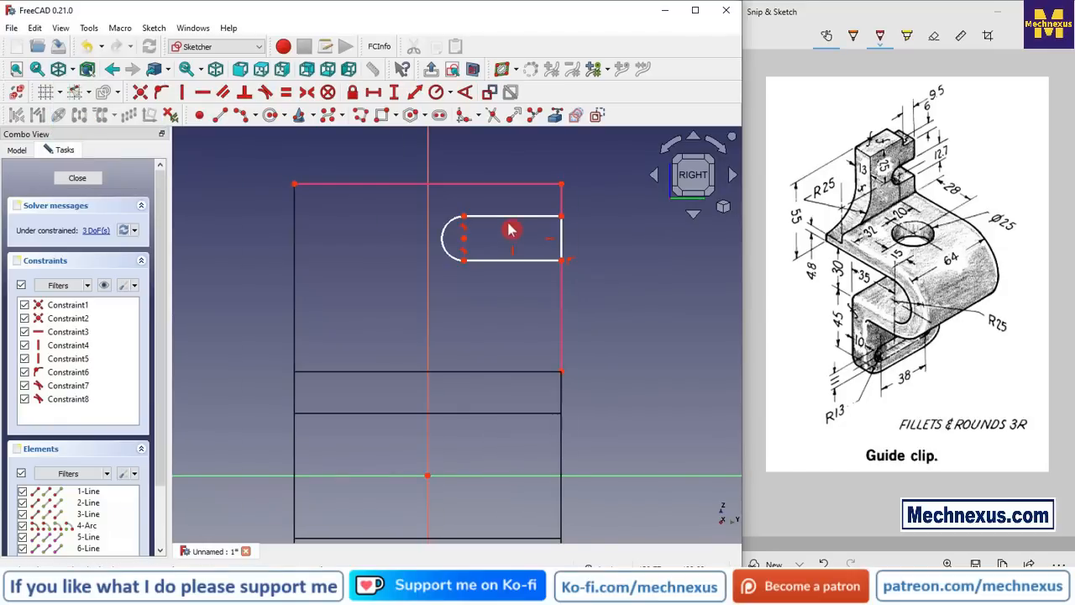
Constrain the slot's height to 12.7 mm on its right side and place the dimension outside the plate.
scroll(511, 230, up, 3)
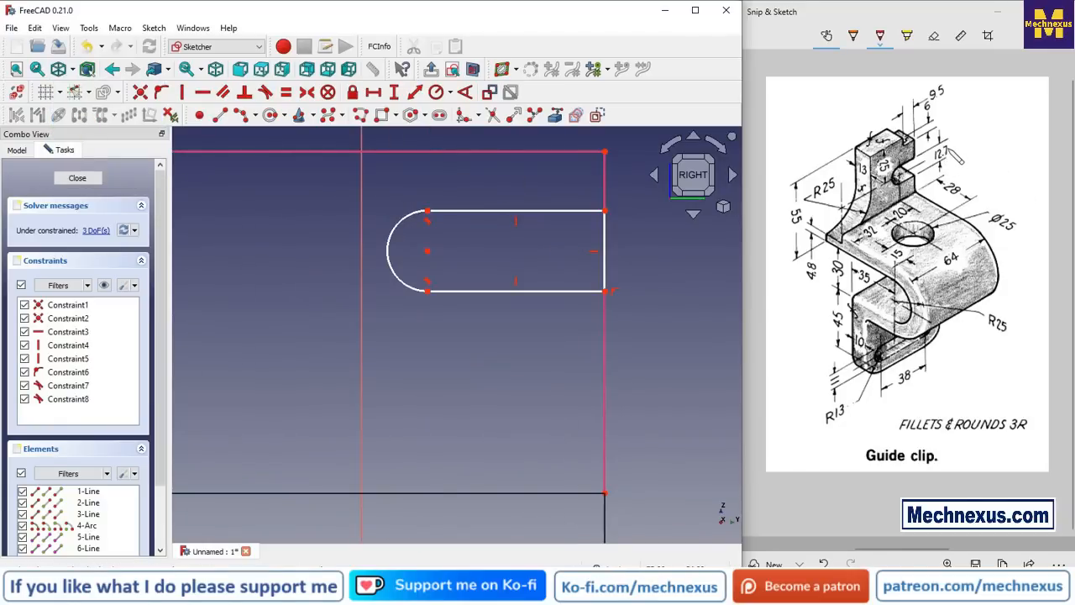
click(606, 250)
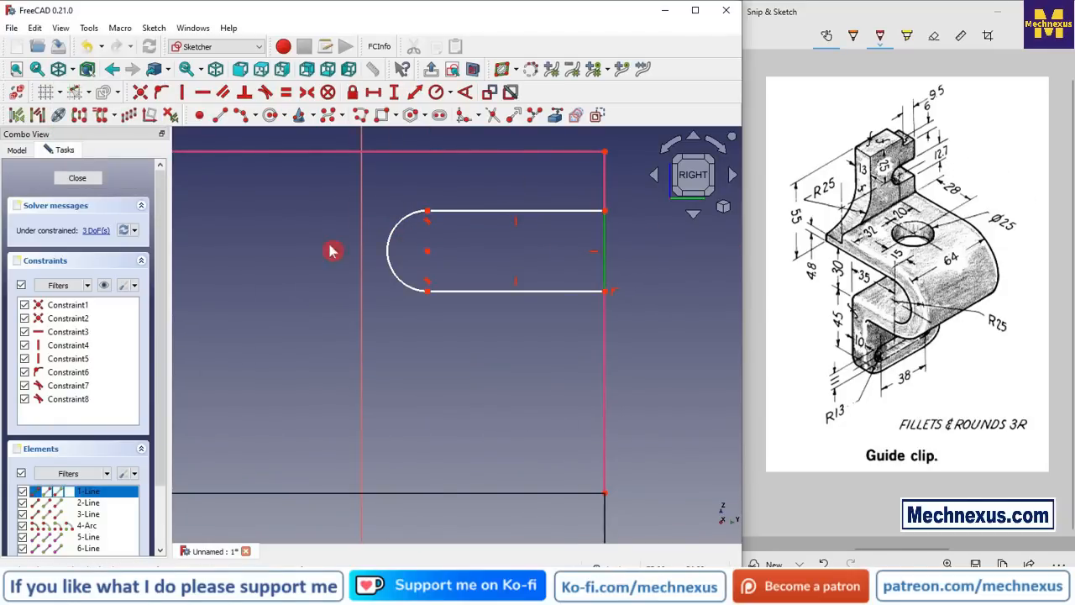
click(394, 92)
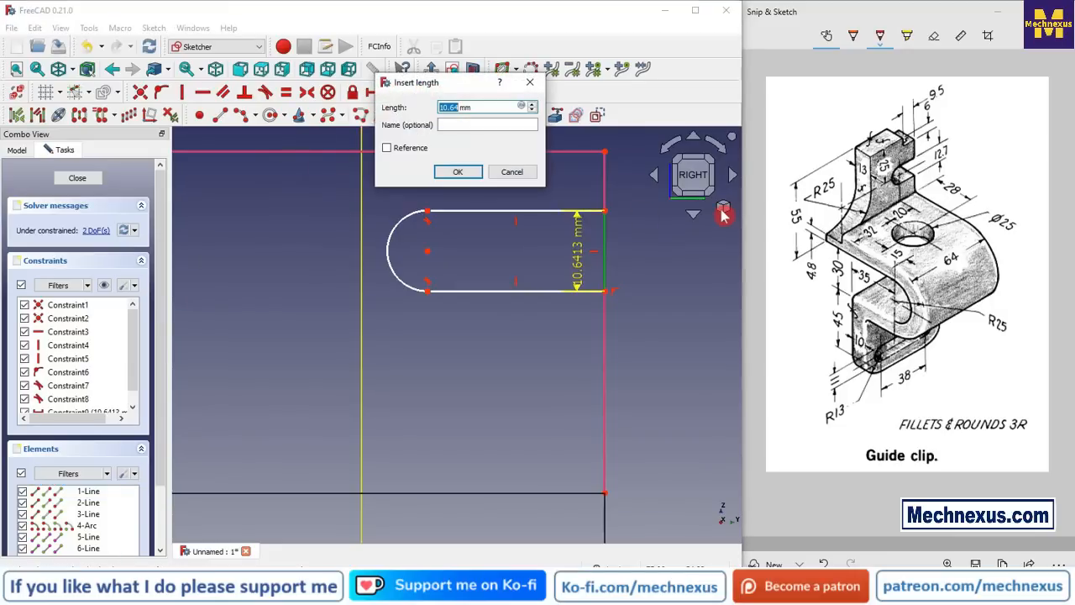
key(Return)
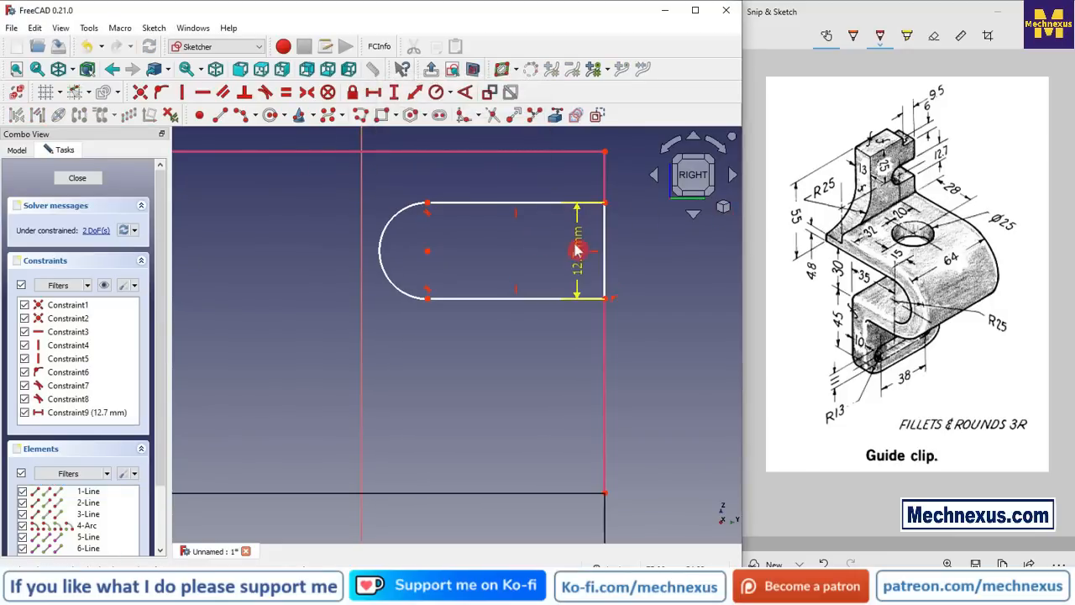
drag(579, 265, 682, 262)
Constrain the horizontal distance from the plate's upper-left corner to the slot's arc centre to 52 mm.
scroll(515, 309, down, 1)
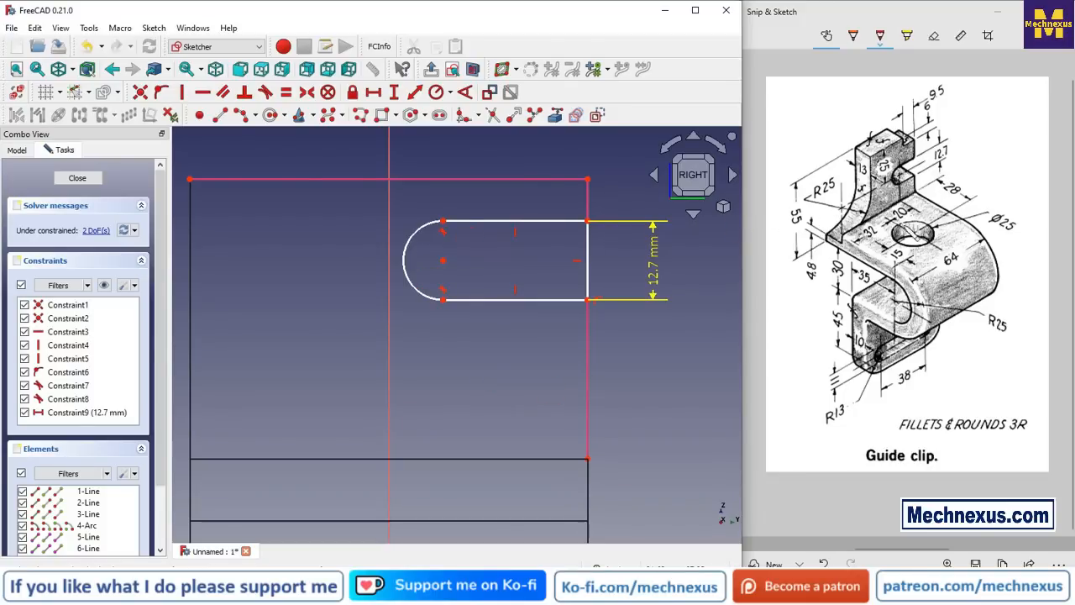
scroll(446, 281, down, 2)
scroll(438, 275, up, 2)
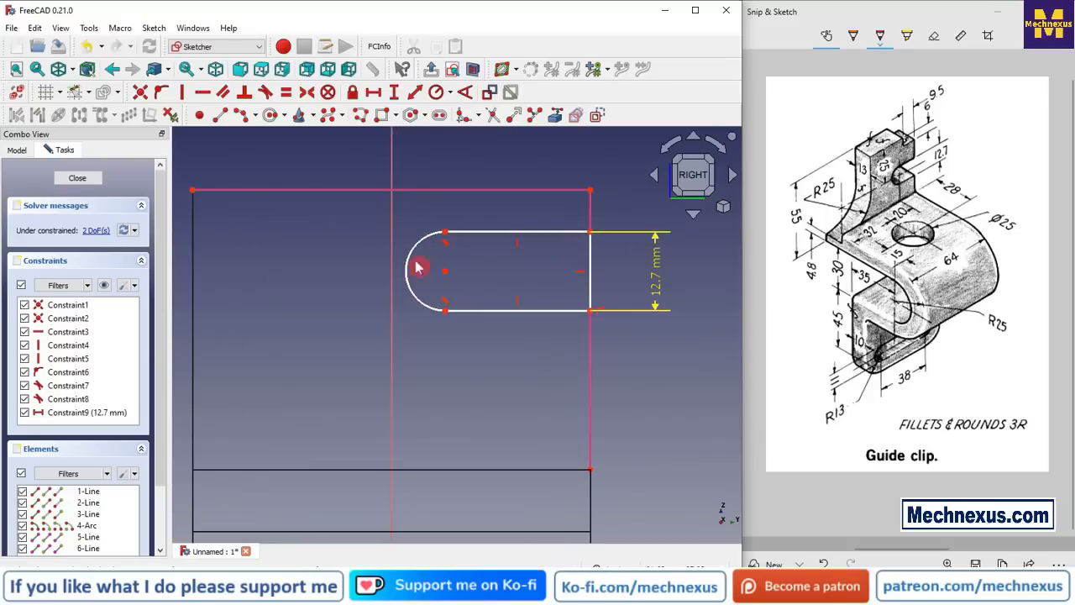
click(394, 92)
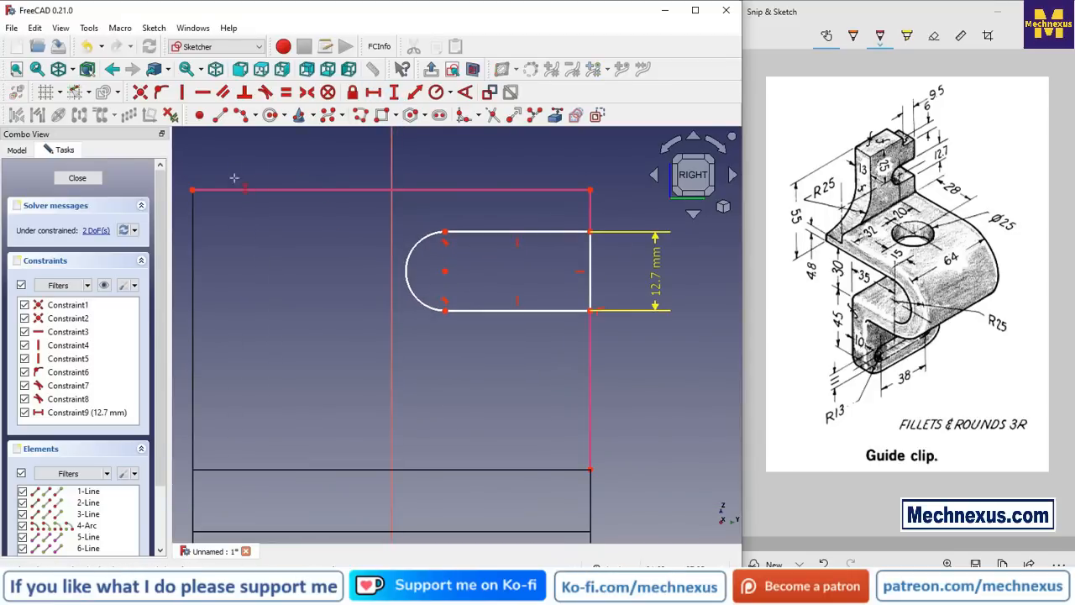
click(193, 189)
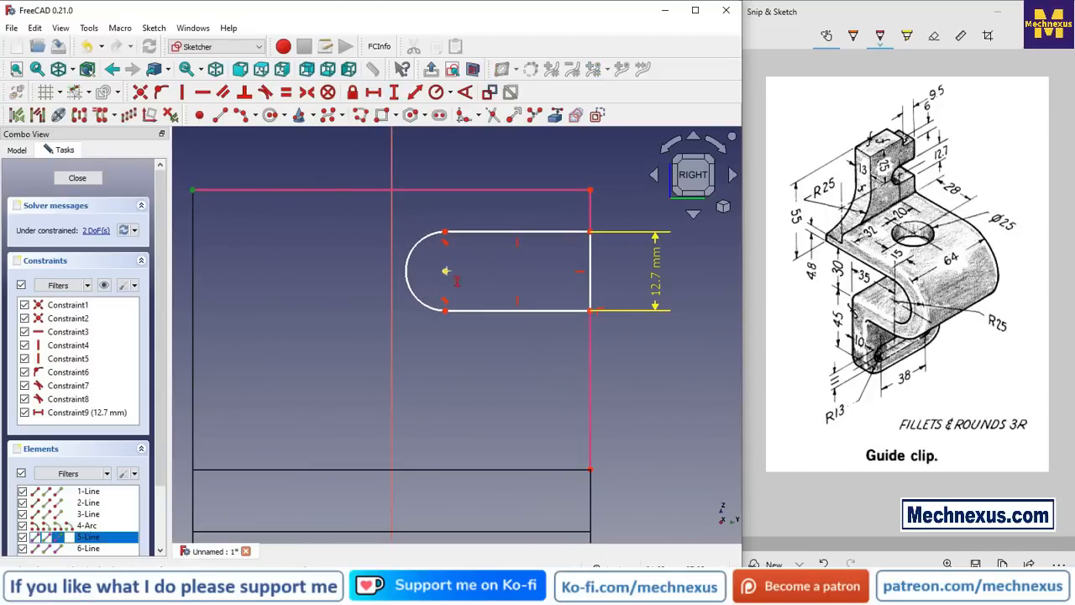
click(445, 232)
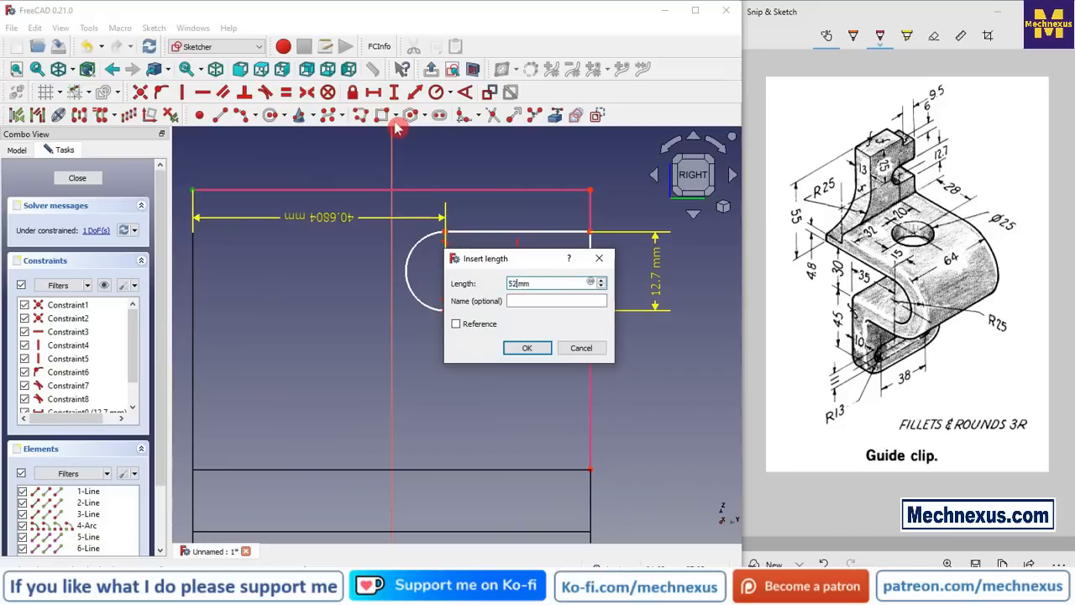
text(52)
key(Return)
scroll(423, 277, down, 2)
scroll(506, 320, up, 1)
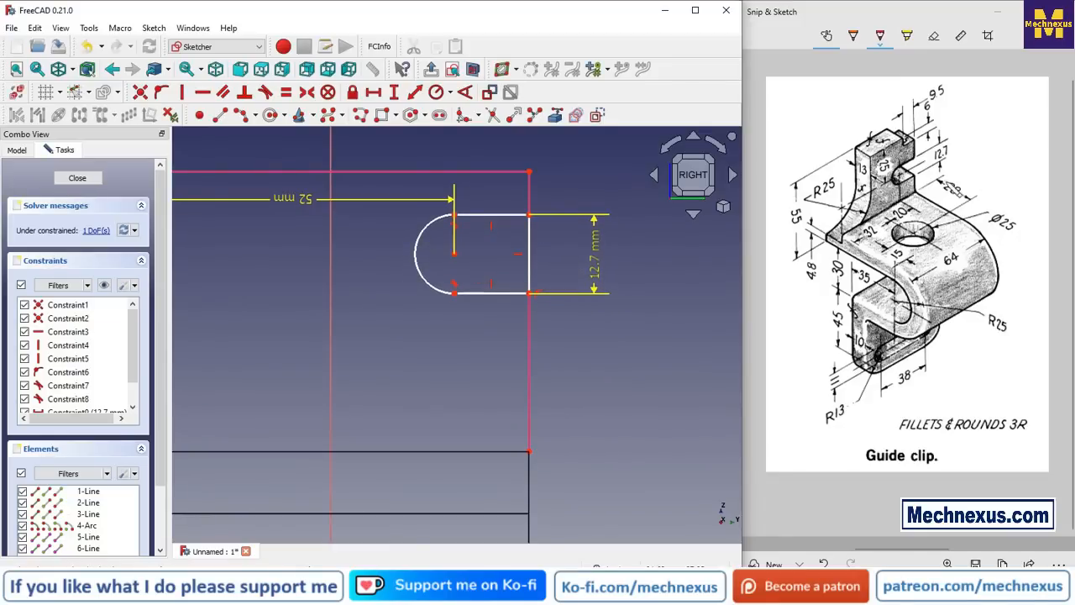
Constrain the vertical distance from the plate's upper-right corner down to the slot's arc centre to 25 mm.
click(883, 168)
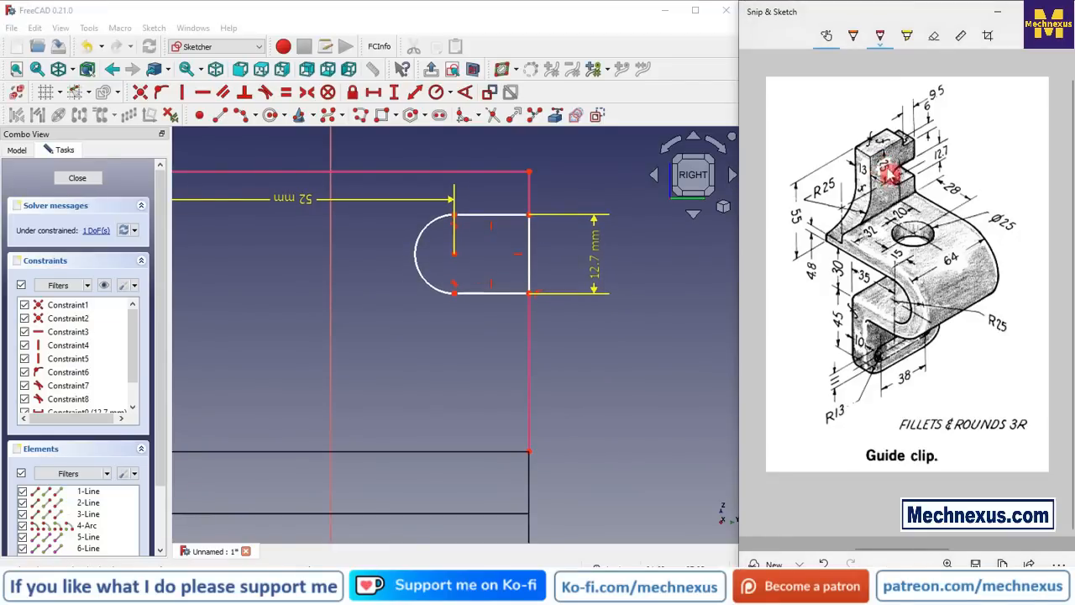
click(529, 173)
click(456, 261)
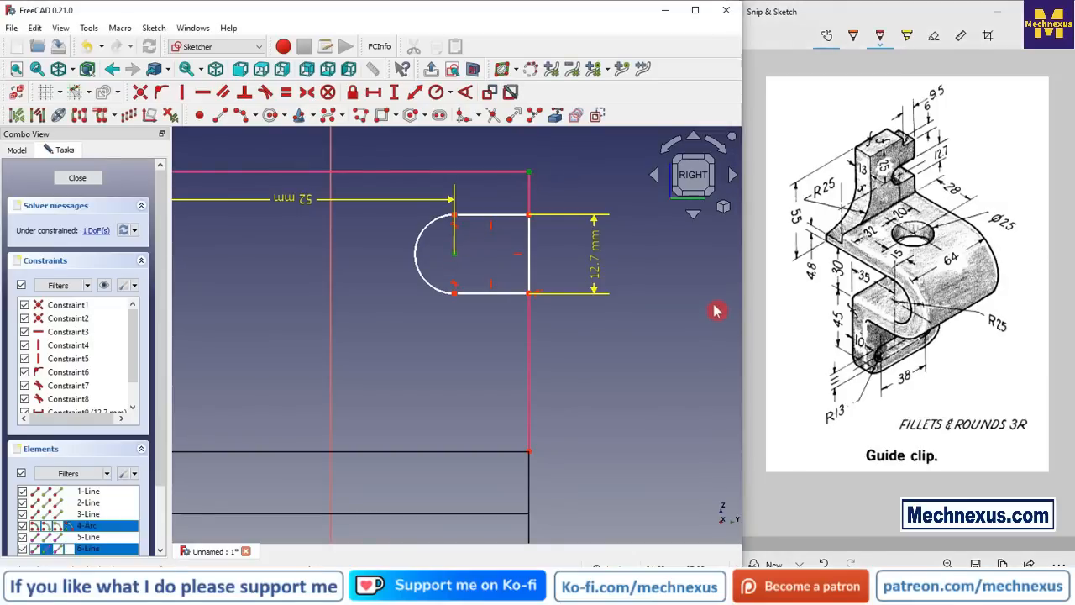
click(383, 93)
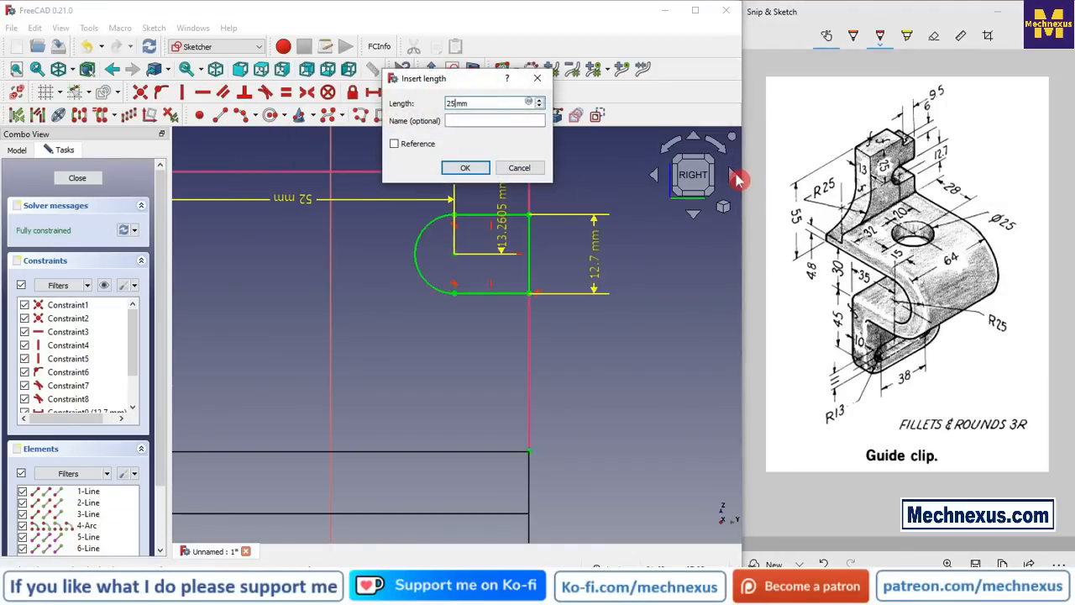
key(Return)
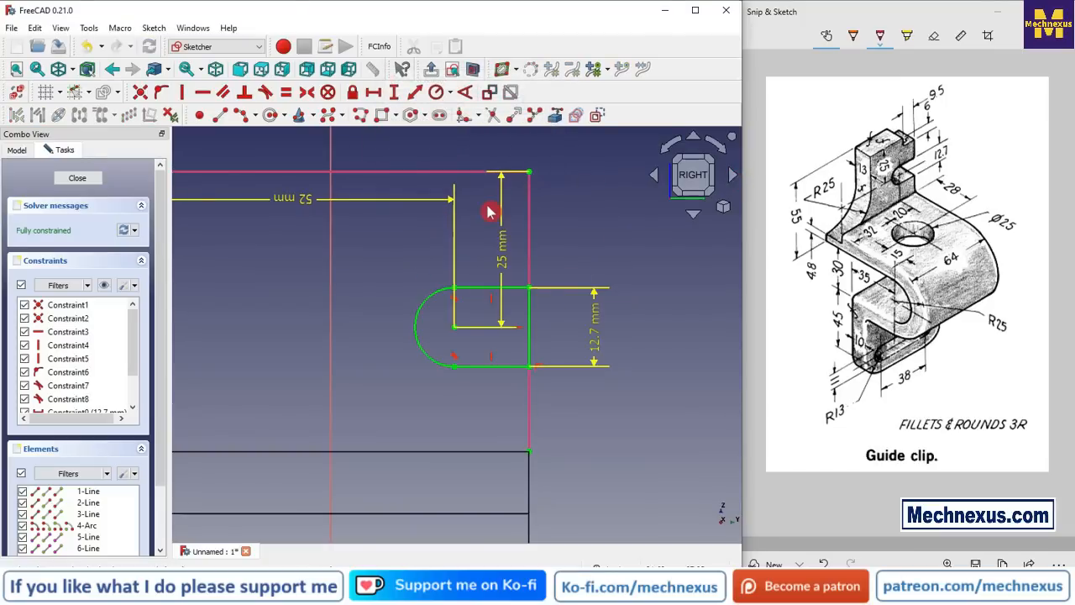
Move the 25 mm and 12.7 mm dimensions clear of each other outside the plate and close the slot sketch.
scroll(489, 212, down, 2)
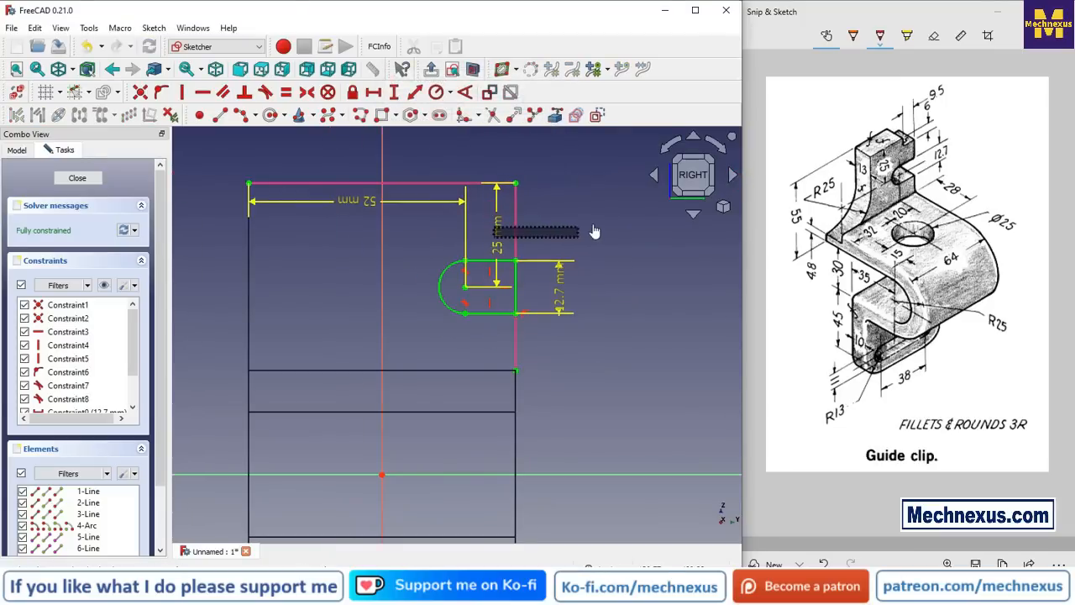
drag(503, 241, 622, 242)
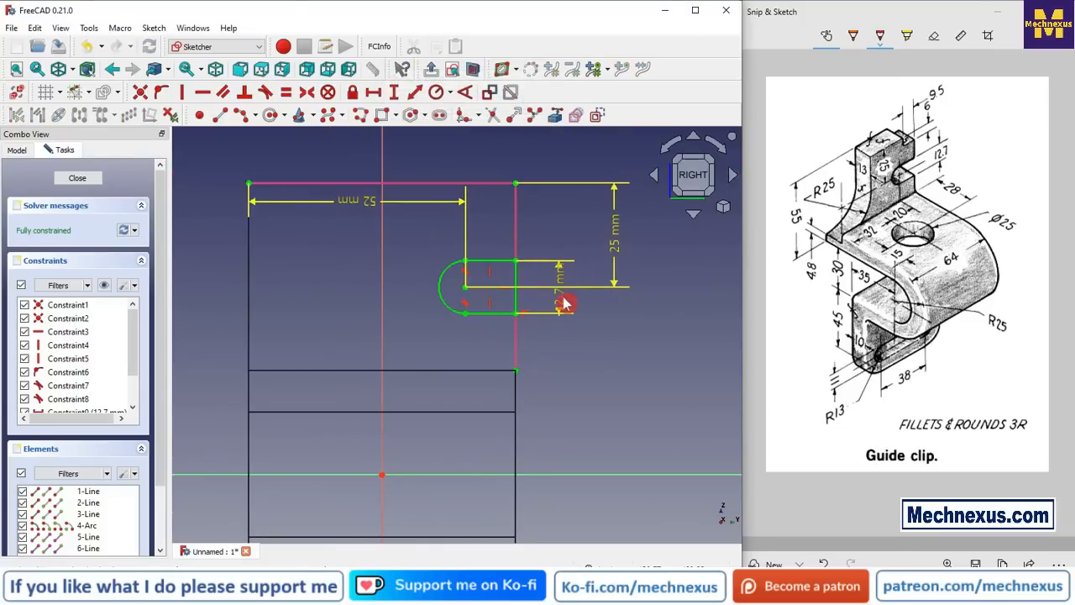
drag(566, 299, 579, 364)
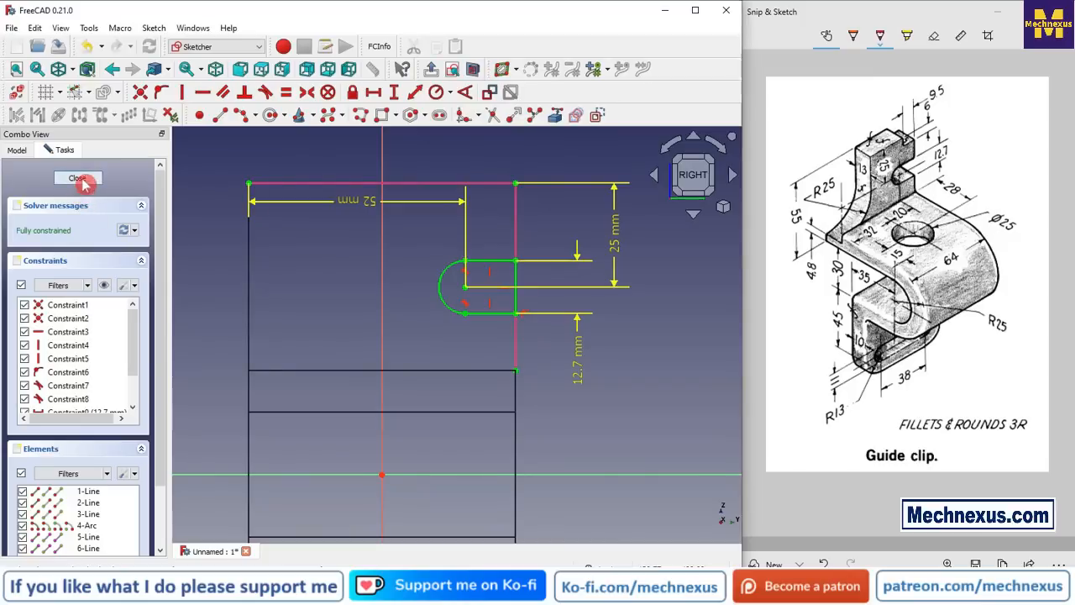
click(77, 177)
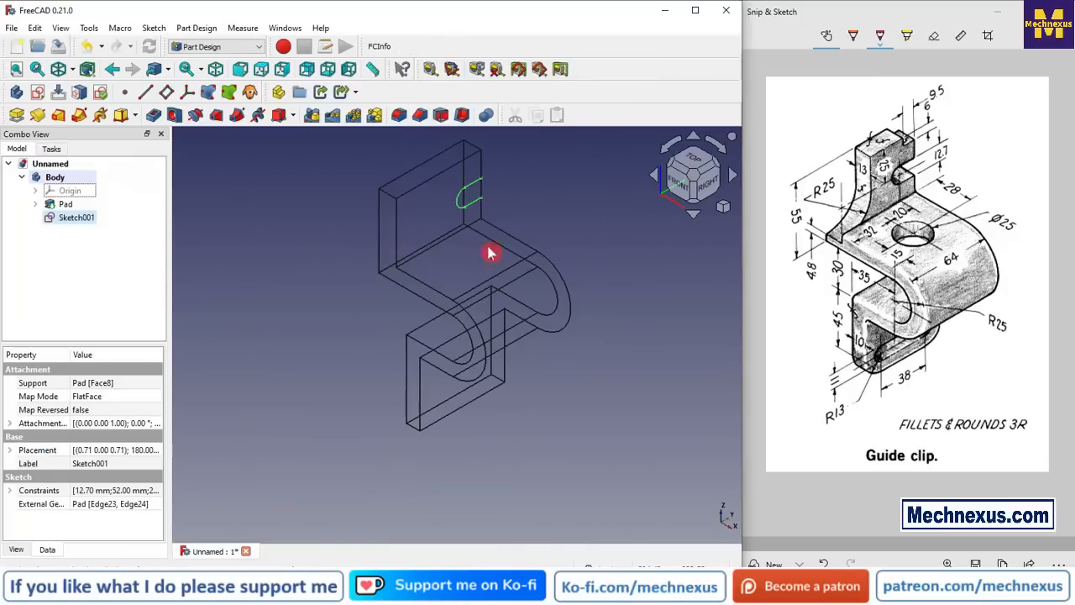
Return the model to a shaded display and cut the slot with a Through all pocket.
click(72, 69)
click(84, 177)
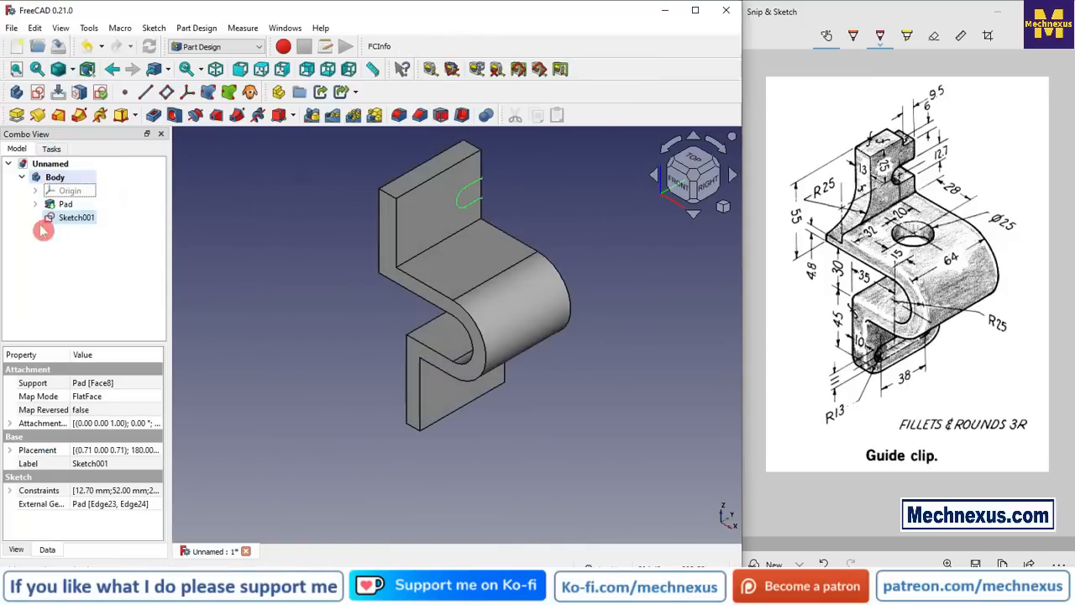
click(160, 117)
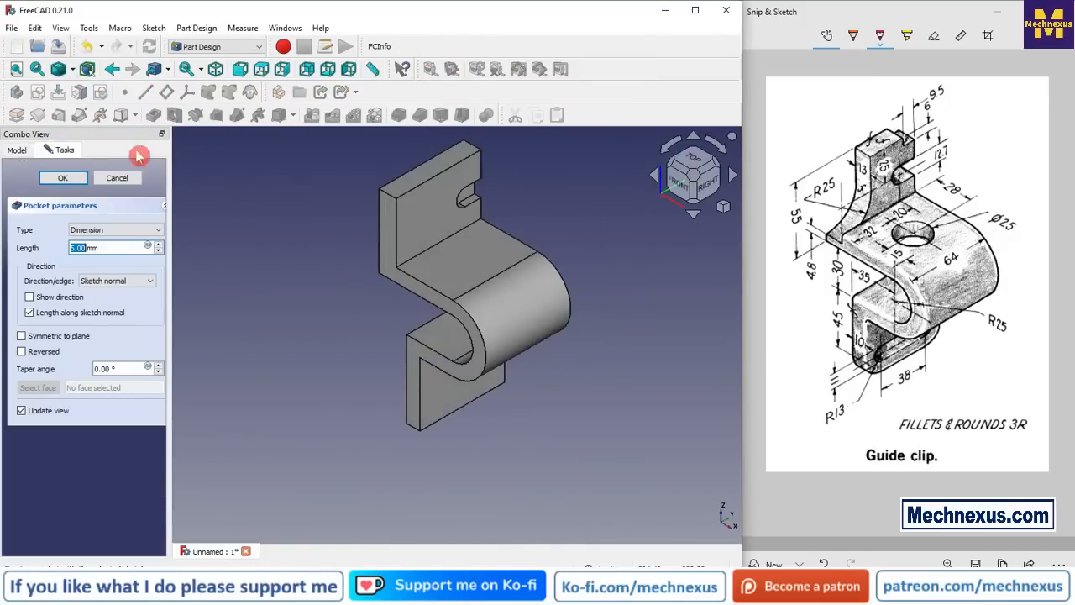
click(84, 229)
click(88, 249)
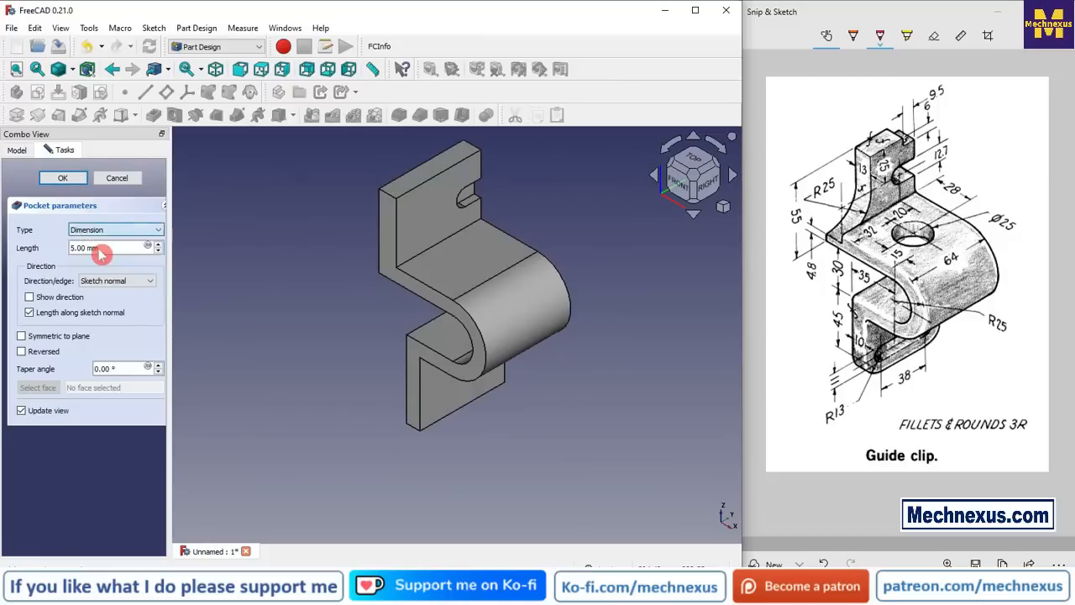
click(62, 177)
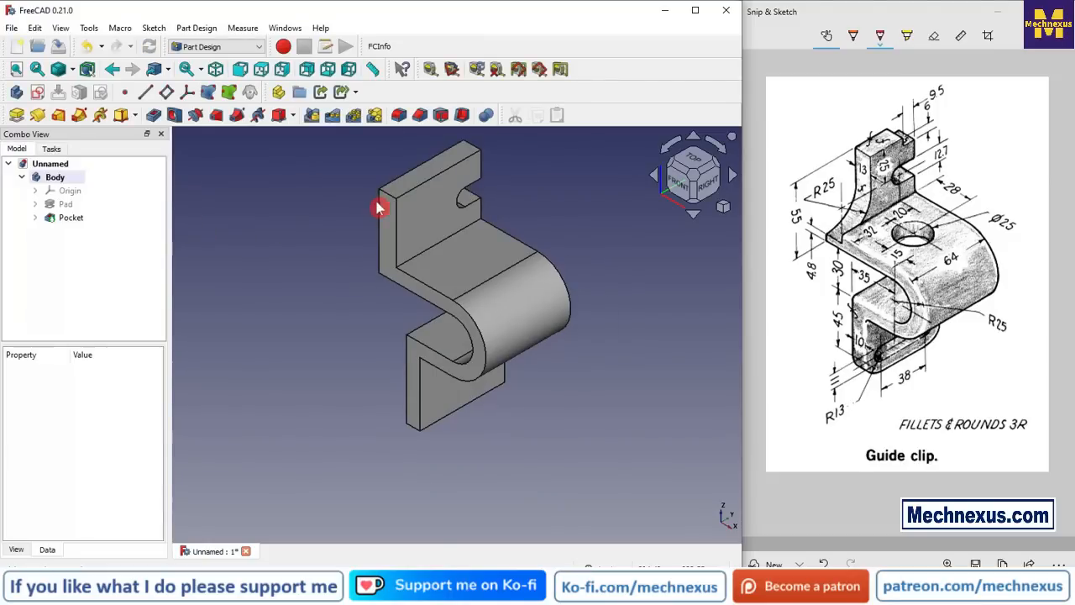
Start a new sketch on the upright plate's slotted front face and rotate its view until the plate stands upright.
scroll(378, 208, up, 2)
scroll(327, 240, down, 4)
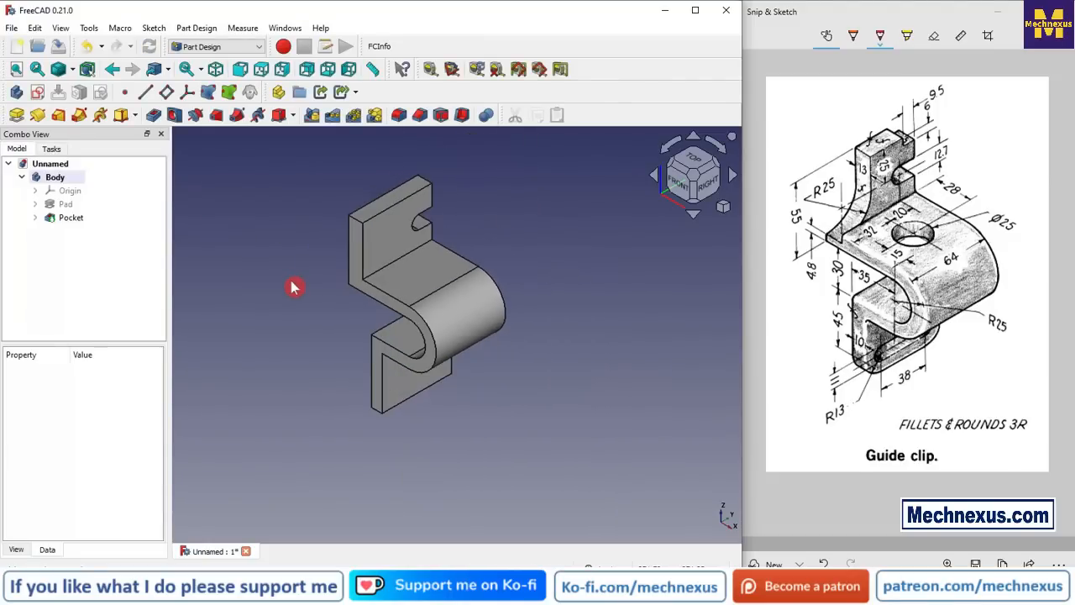
scroll(394, 201, up, 2)
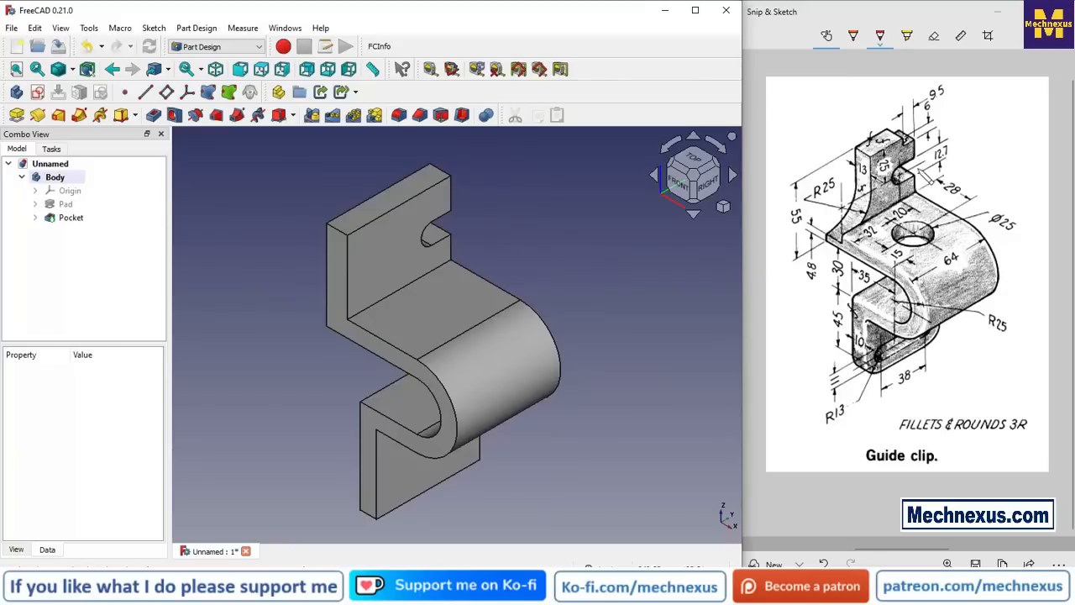
click(420, 214)
click(38, 93)
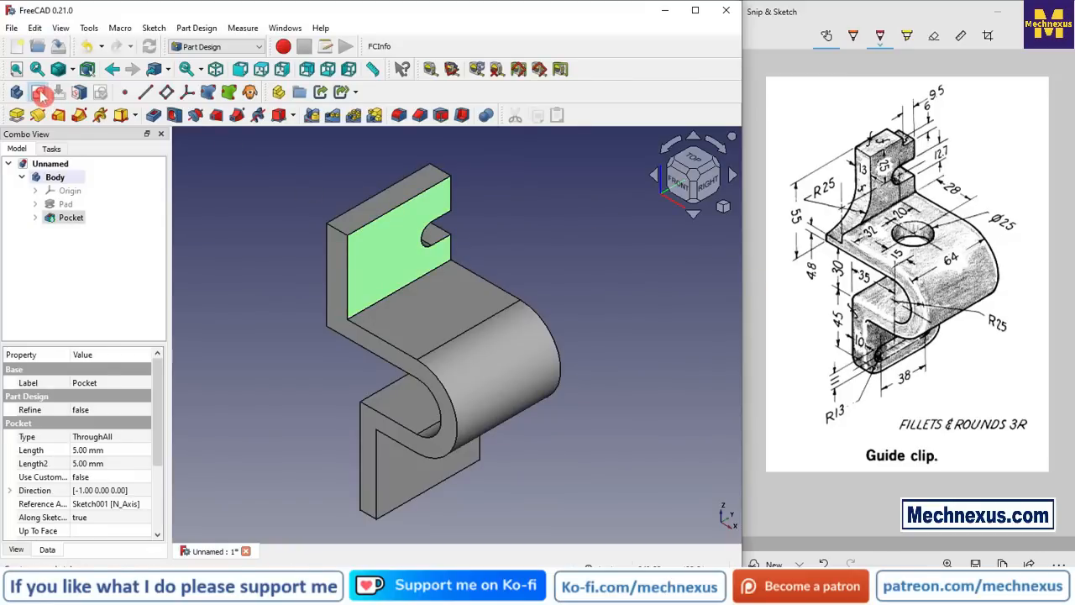
click(672, 145)
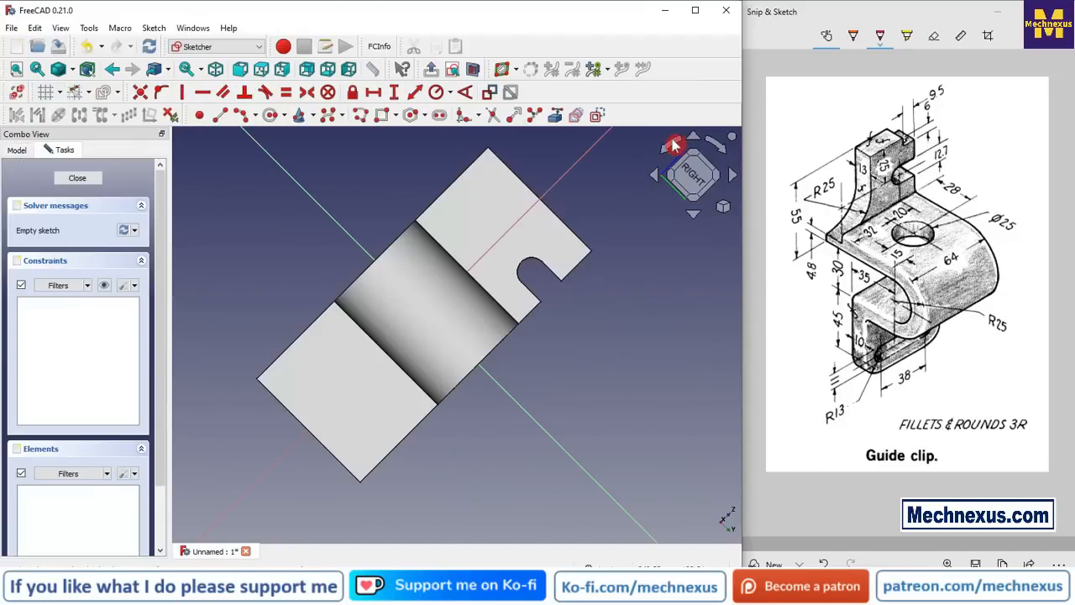
scroll(439, 230, up, 2)
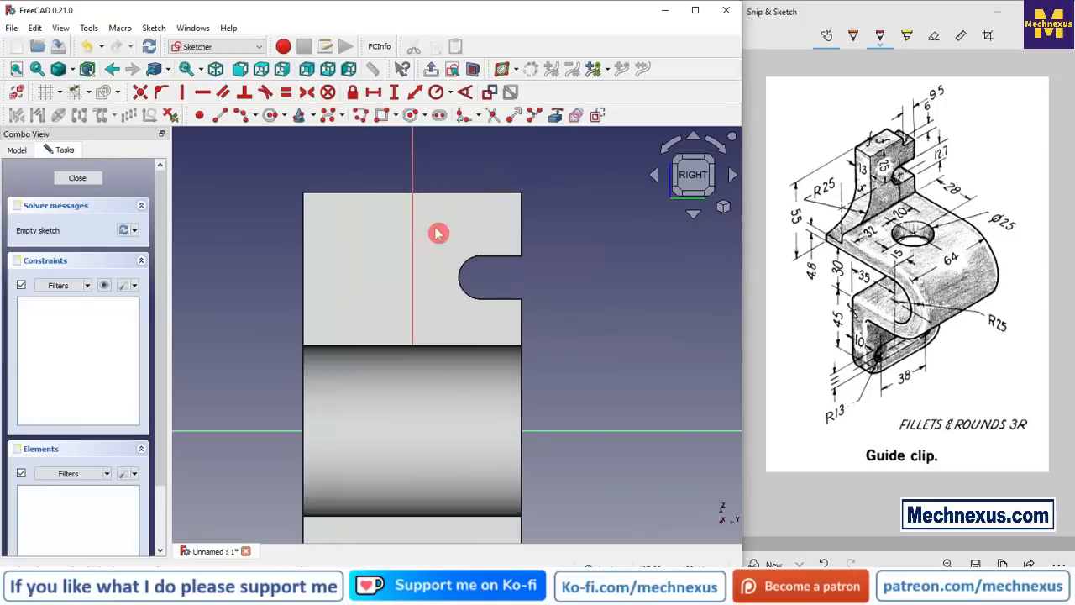
Project the plate's top and right edges as external geometry and sketch a corner rectangle on them, about 16 by 10 mm.
click(500, 191)
click(522, 210)
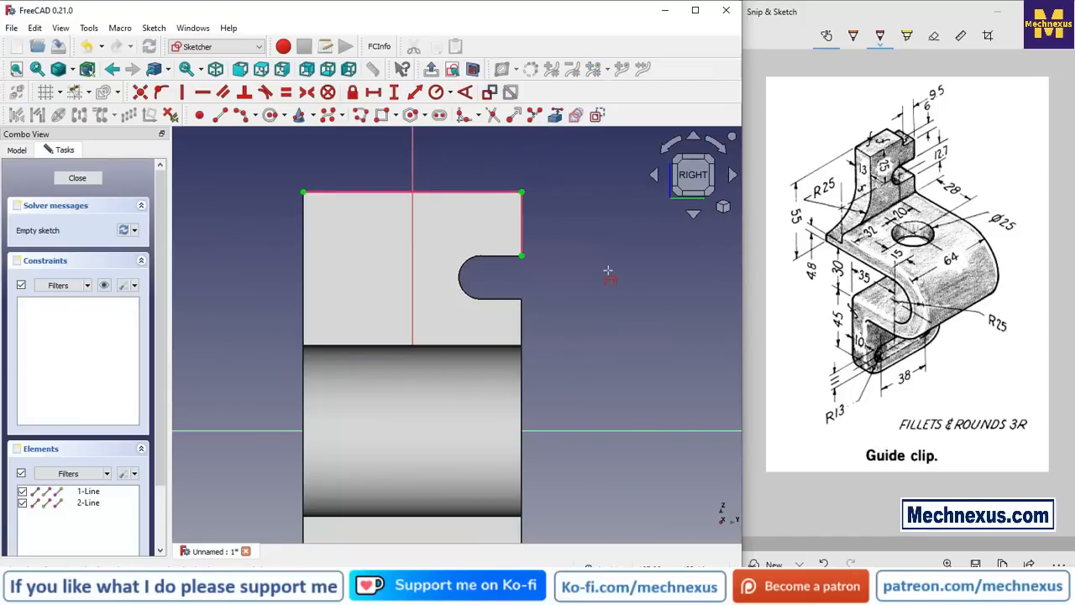
click(522, 225)
click(466, 192)
scroll(478, 193, up, 4)
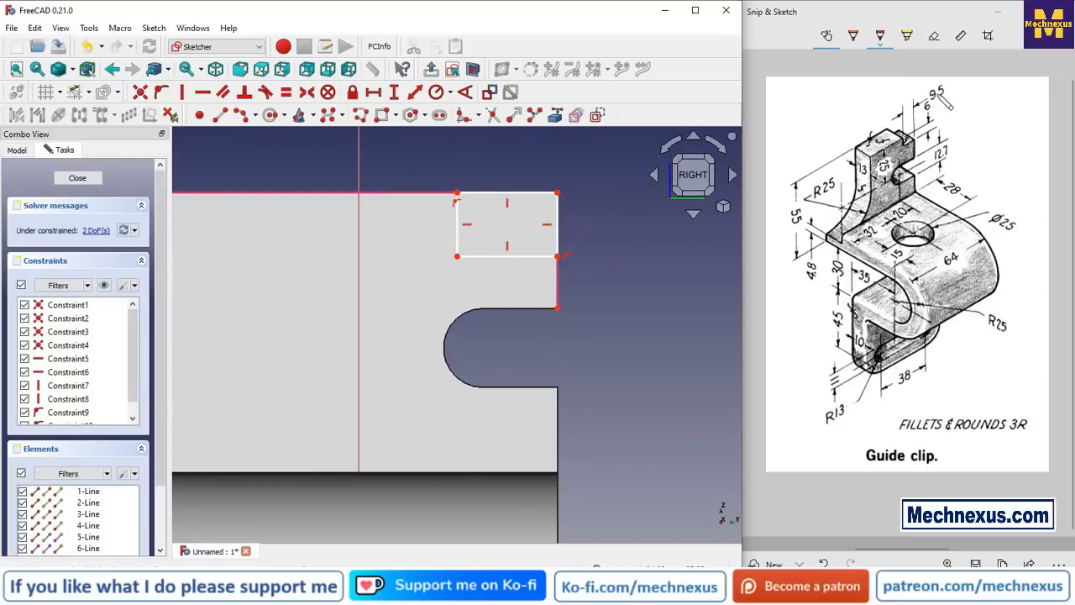
Constrain the corner rectangle's width to 9.5 mm and place the dimension above the plate.
click(506, 194)
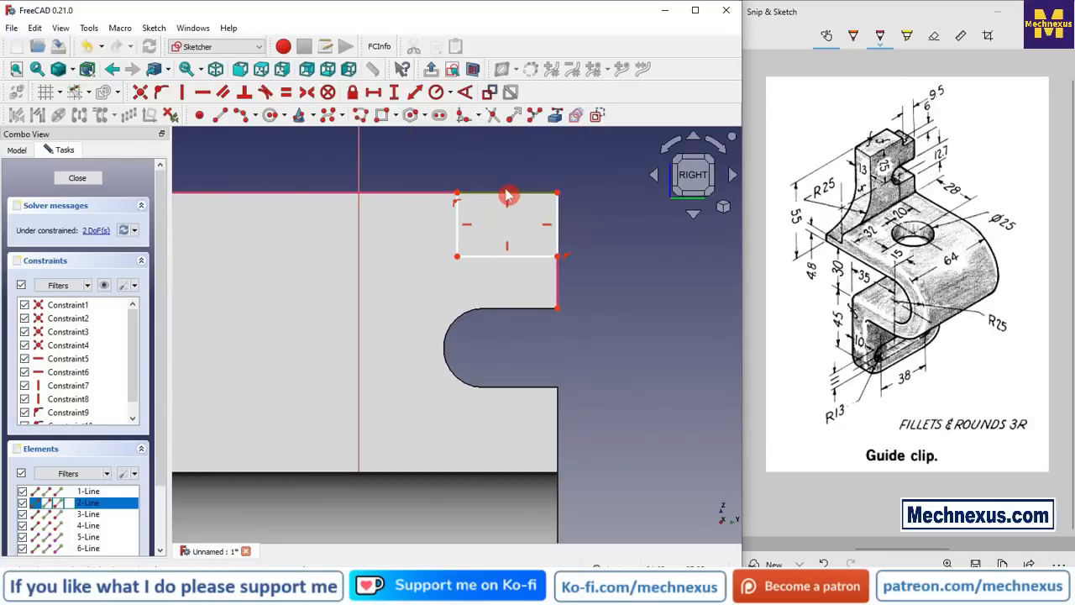
click(395, 93)
text(9.)
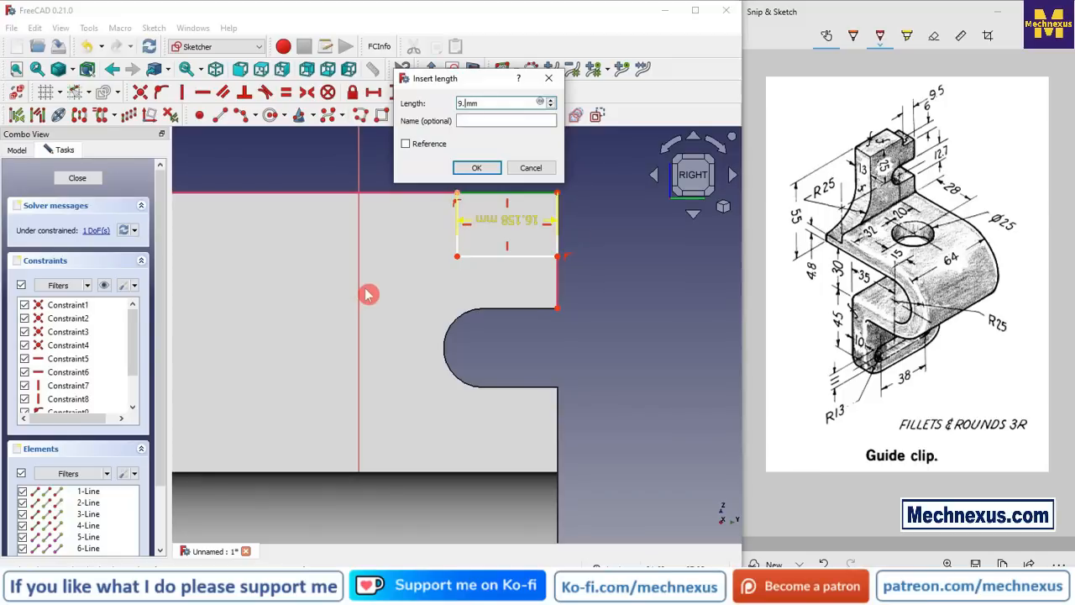
text(5)
key(Return)
drag(537, 221, 578, 146)
Constrain the corner rectangle's height to 6 mm and place the dimension outside the plate's right edge.
click(558, 212)
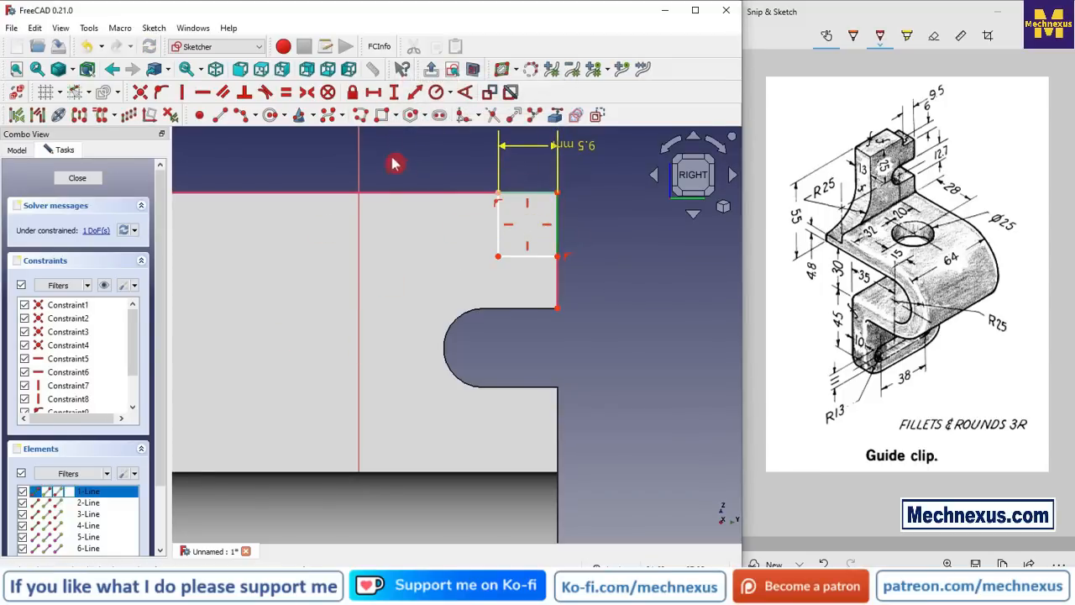
click(394, 93)
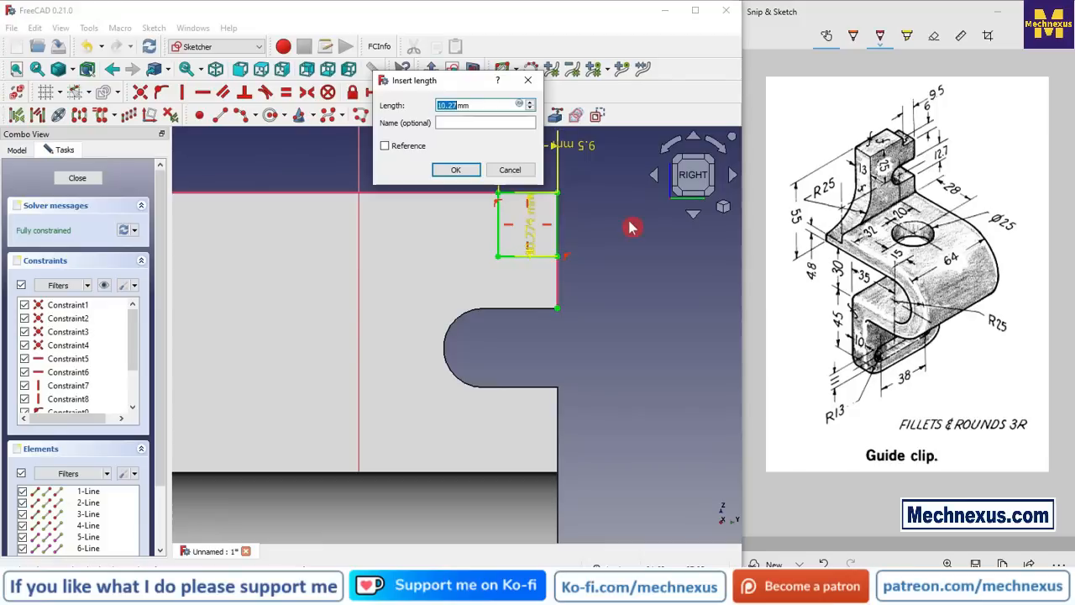
text(6)
key(Return)
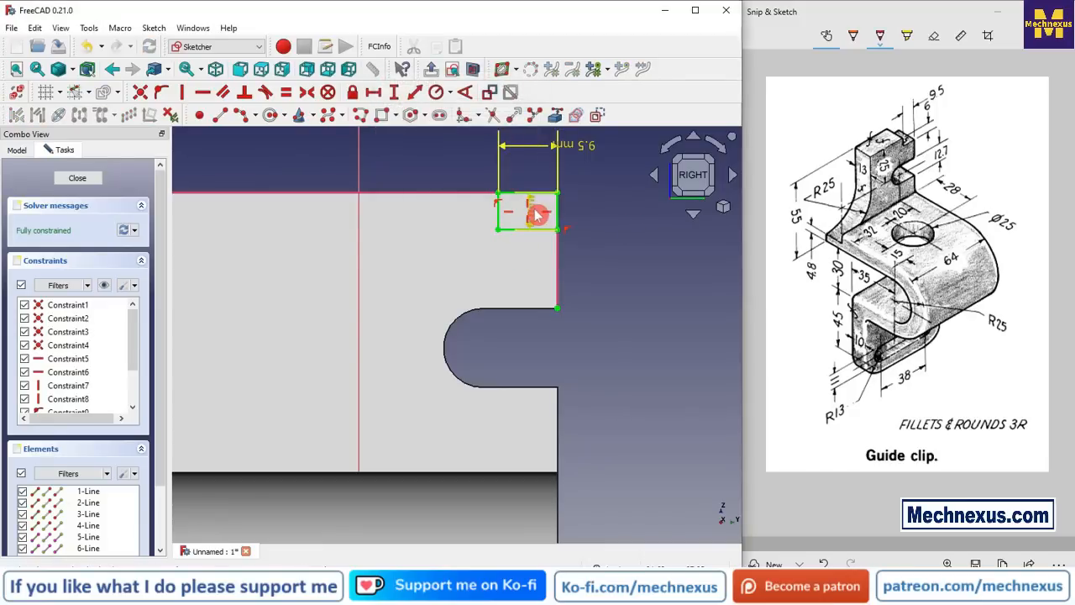
scroll(559, 289, down, 2)
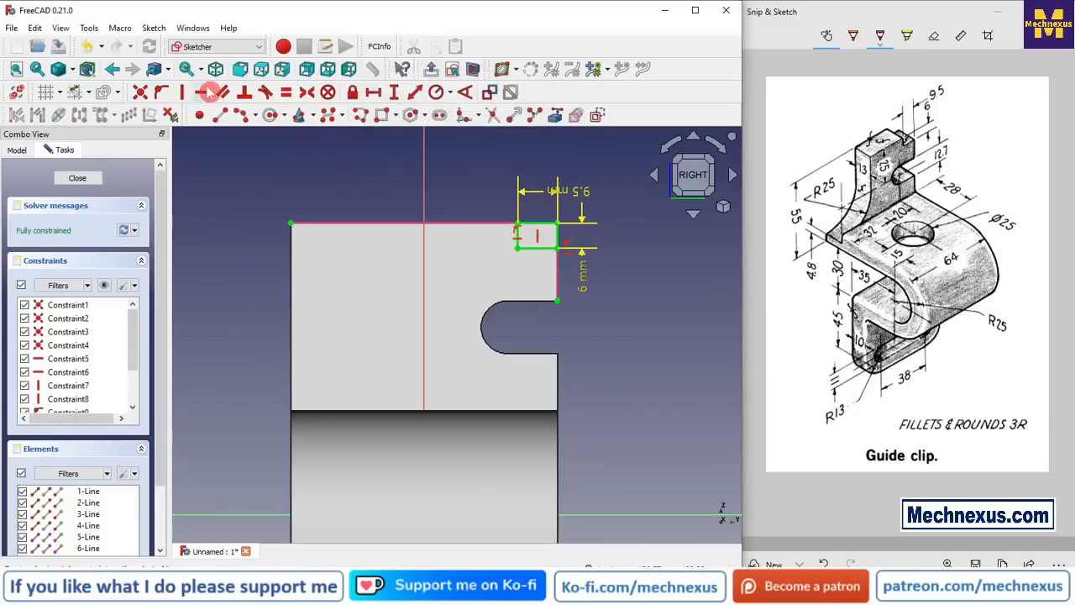
Close the rectangle sketch and cut the corner notch with a Through all pocket.
click(77, 178)
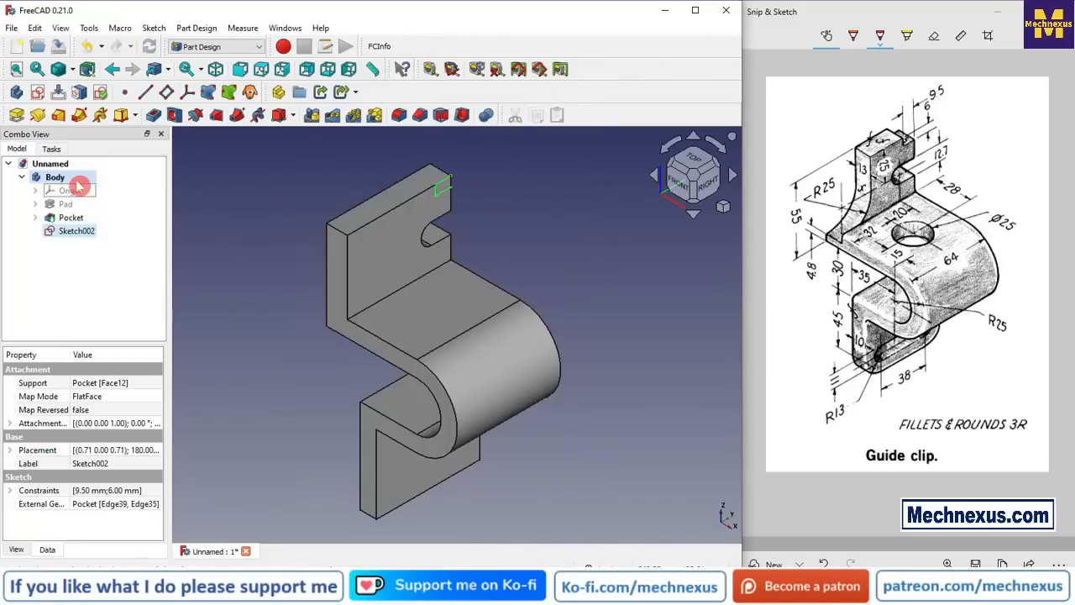
click(154, 119)
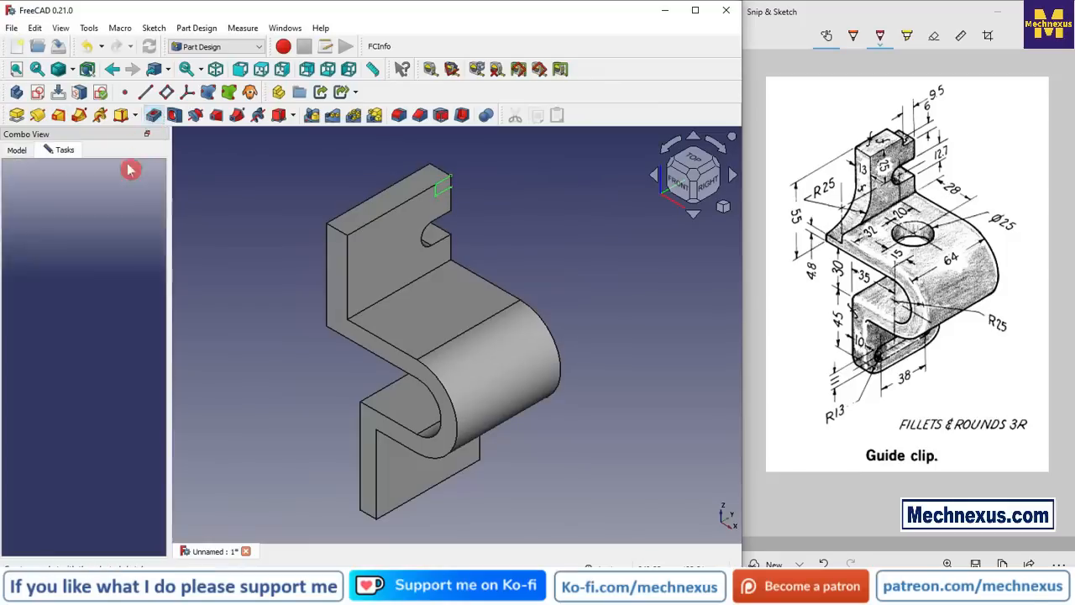
click(92, 230)
click(97, 258)
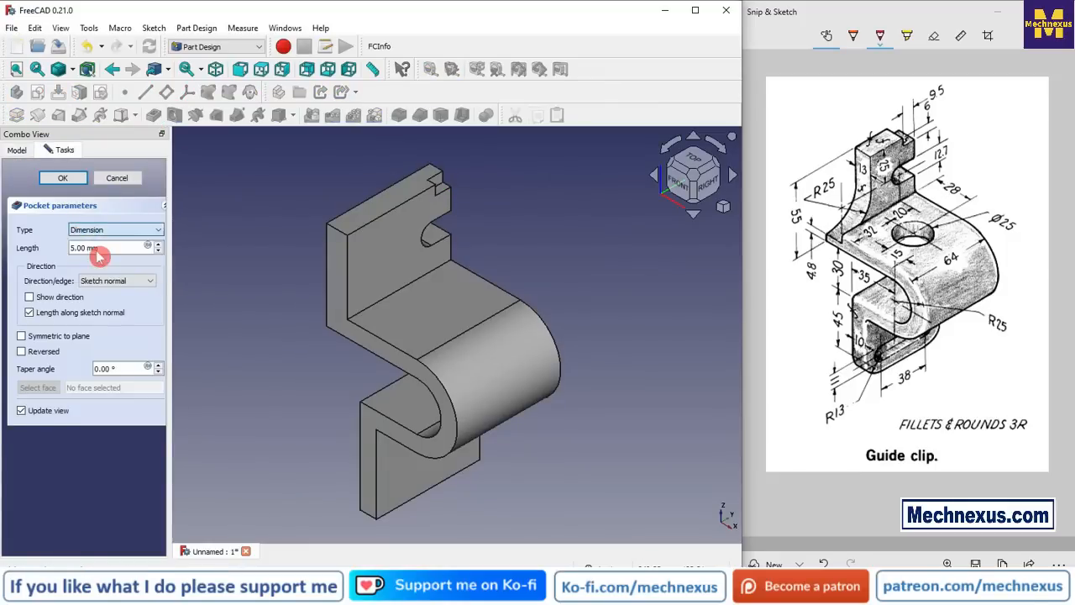
click(62, 177)
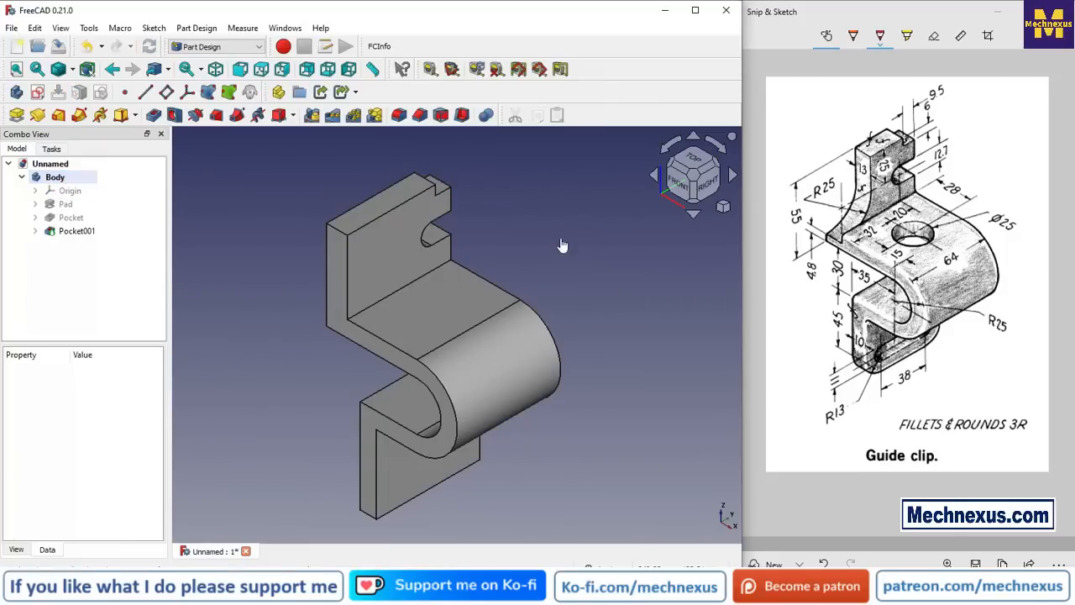
scroll(448, 268, down, 2)
scroll(356, 338, up, 2)
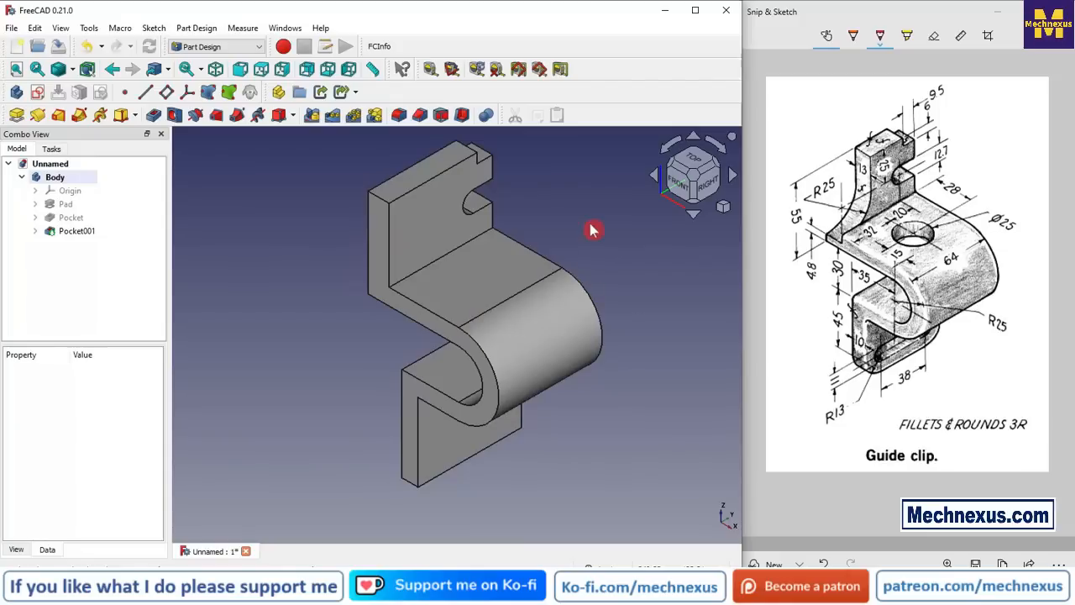
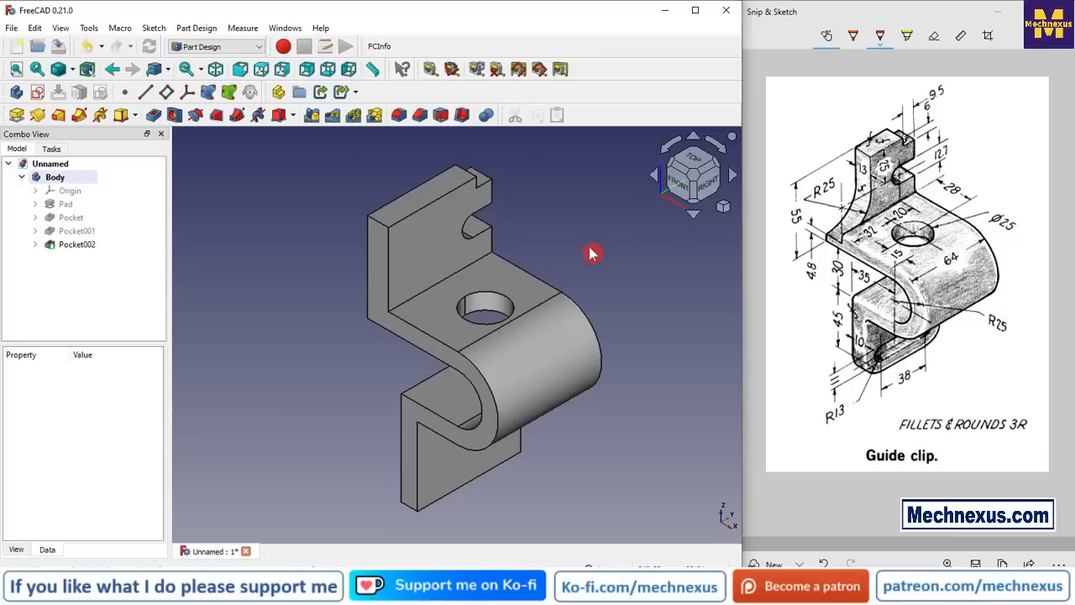
Start a new sketch on the outer face of the notched upright plate, facing away from the bend.
scroll(467, 264, down, 1)
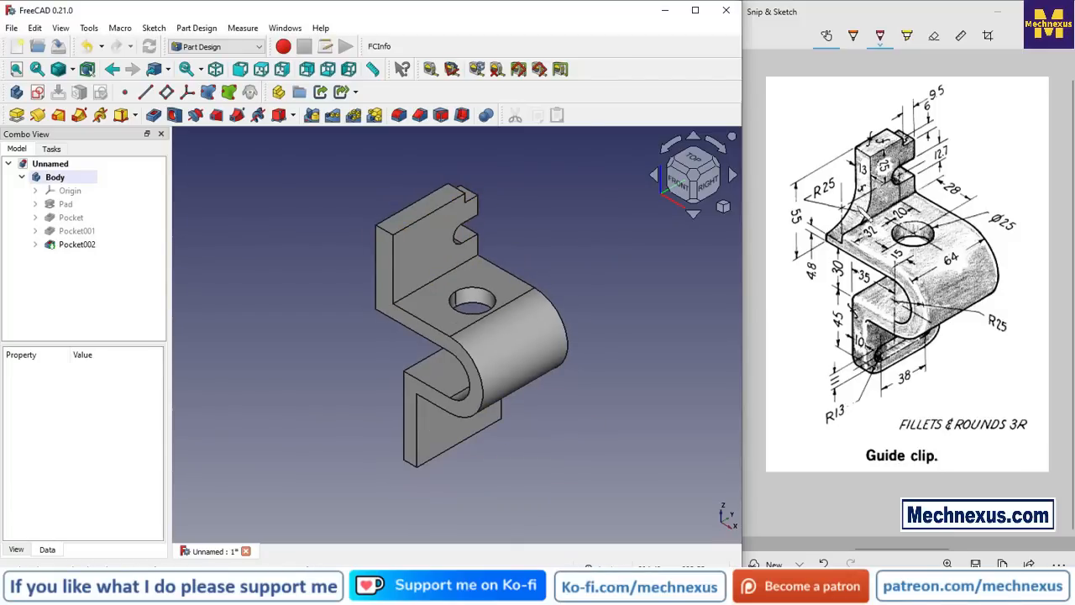
middle_drag(353, 290, 528, 276)
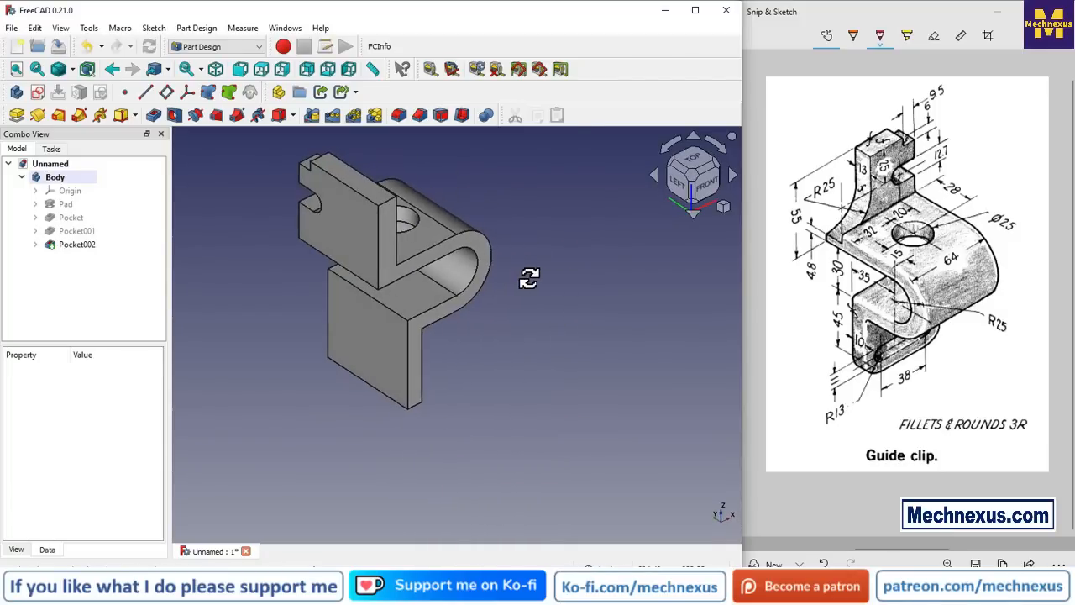
click(356, 247)
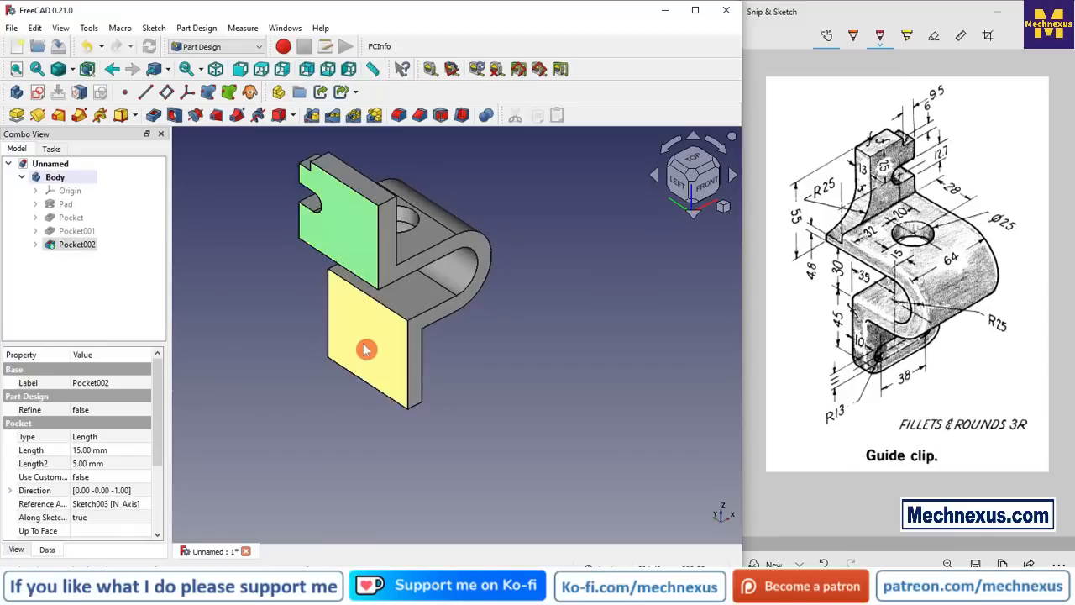
scroll(286, 264, up, 2)
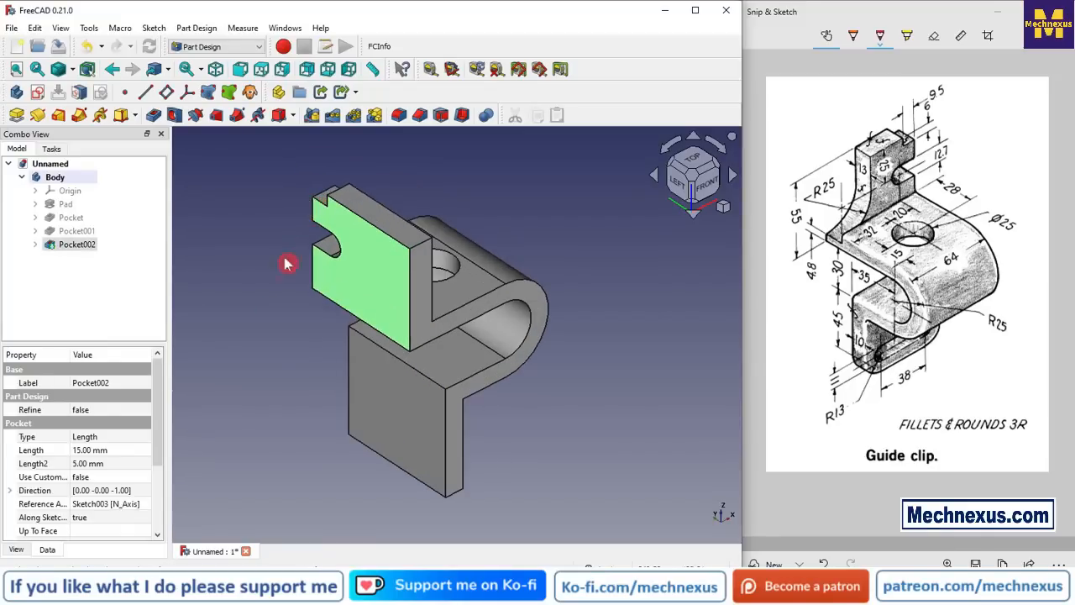
click(37, 92)
scroll(593, 286, up, 1)
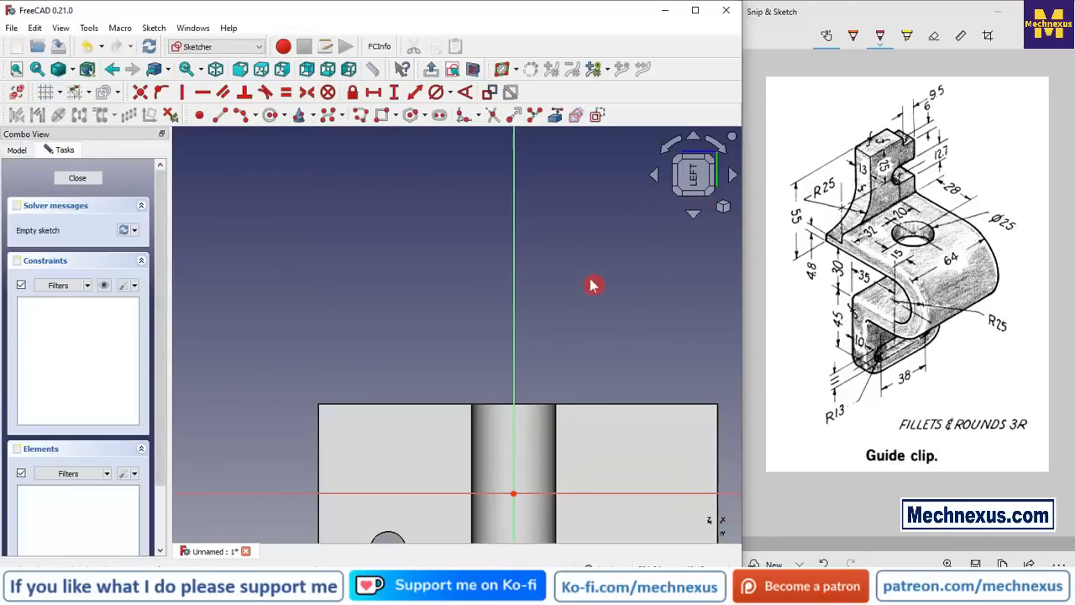
Project the upright plate's top edge and its unslotted side edge into the sketch as external geometry.
click(723, 208)
click(739, 250)
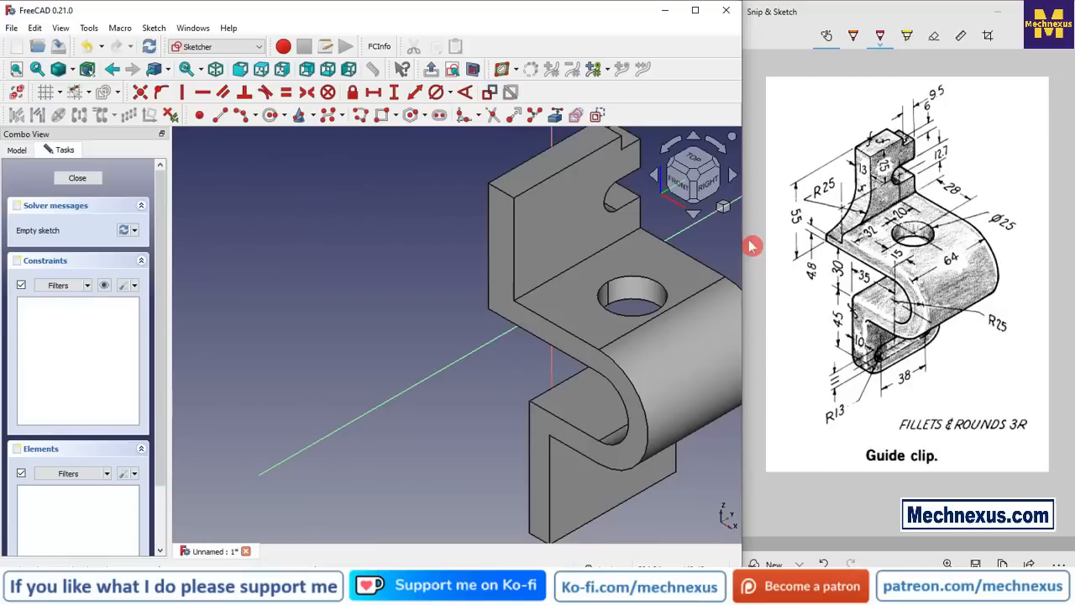
middle_drag(510, 219, 647, 243)
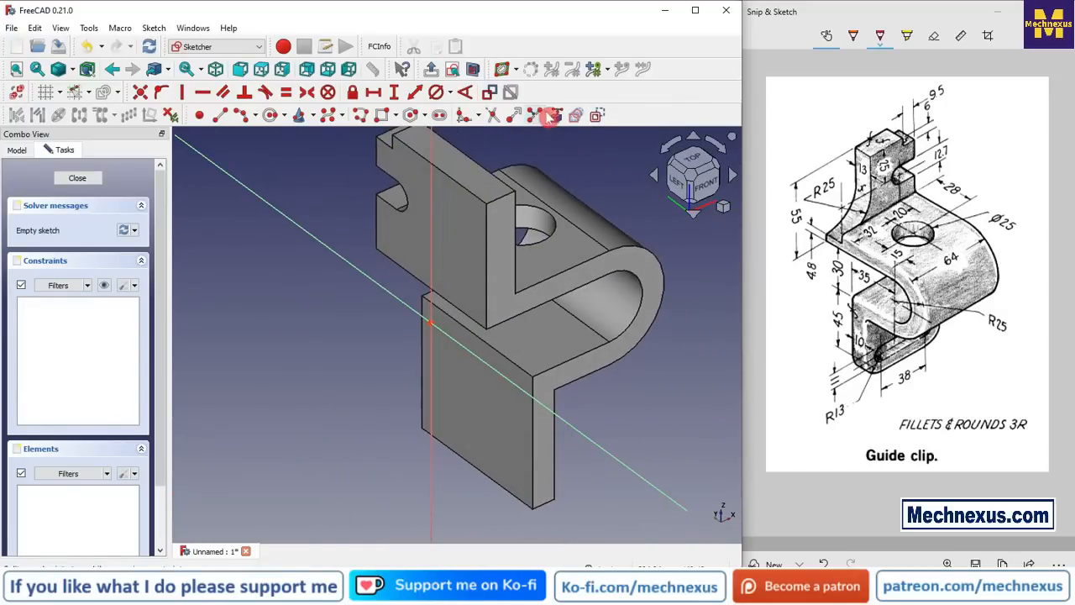
click(477, 197)
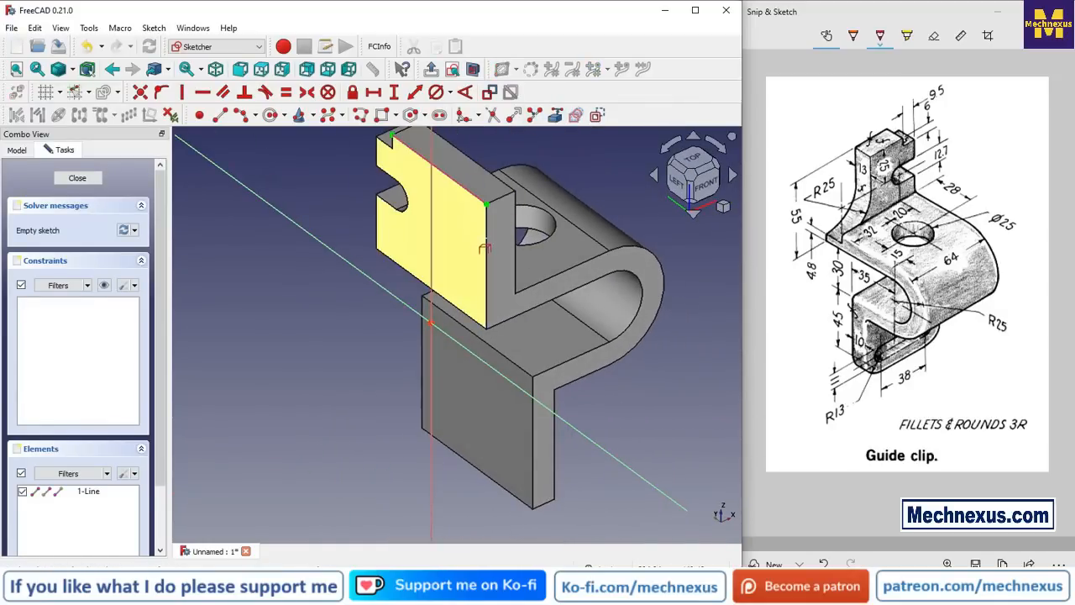
click(487, 250)
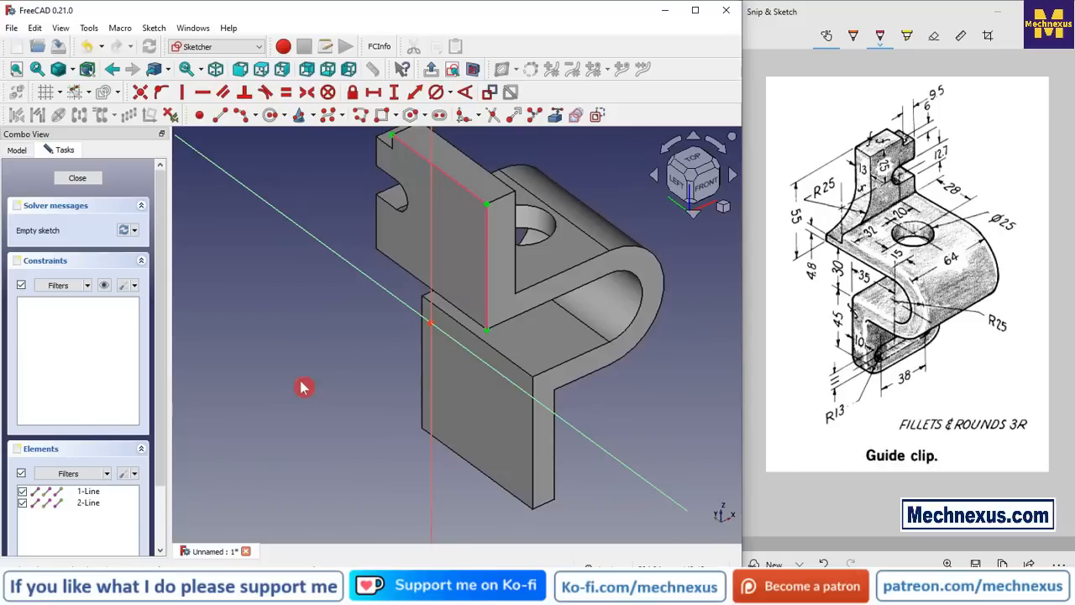
click(682, 191)
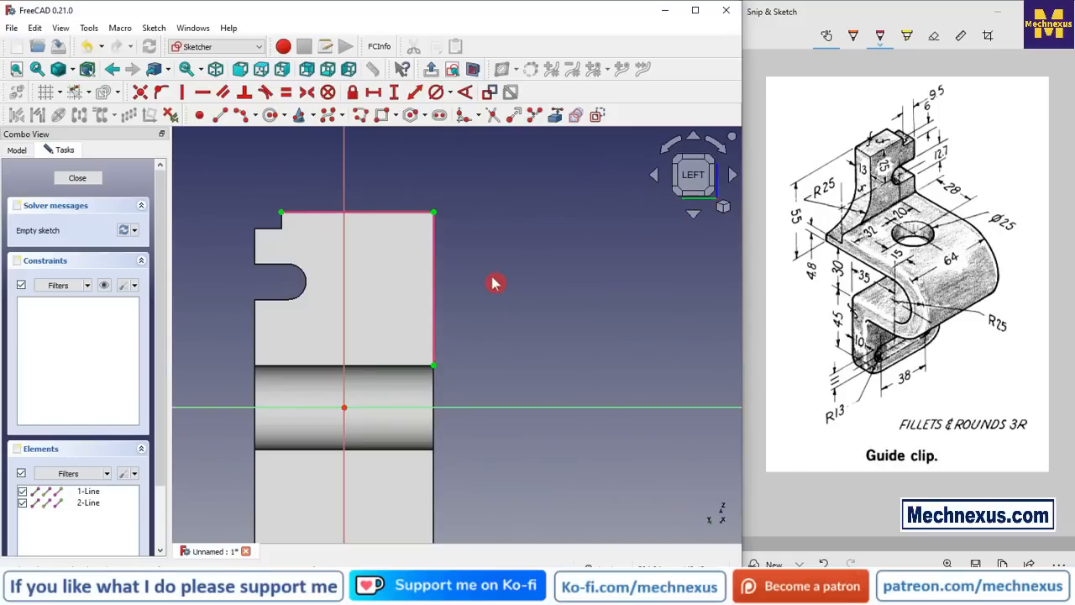
Sketch an arc of about 23 mm radius from the lower part of the plate's unslotted side edge, curving up into the plate.
scroll(417, 278, up, 2)
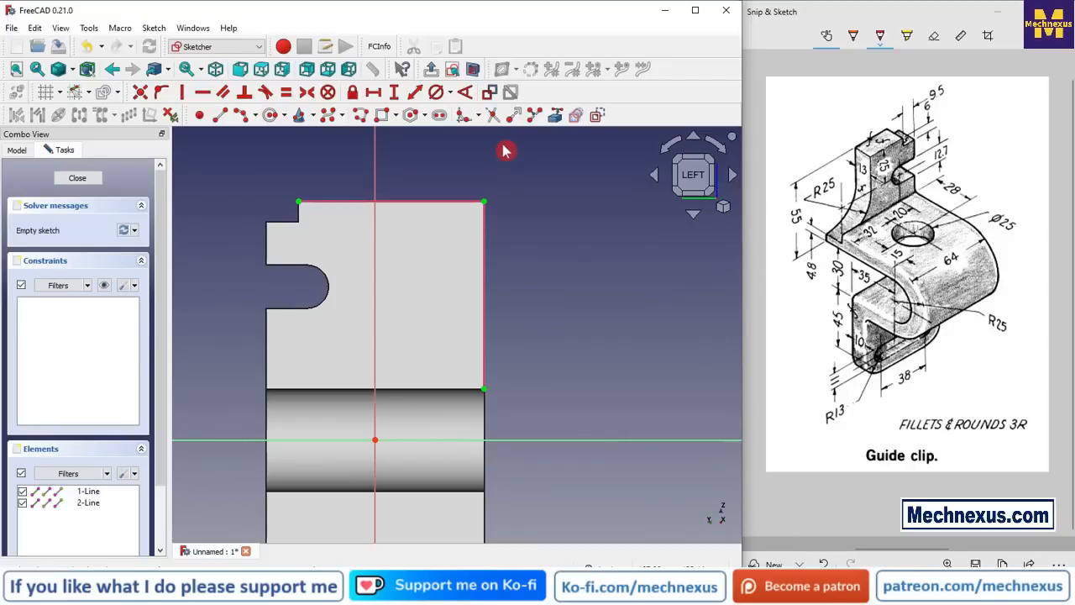
click(241, 114)
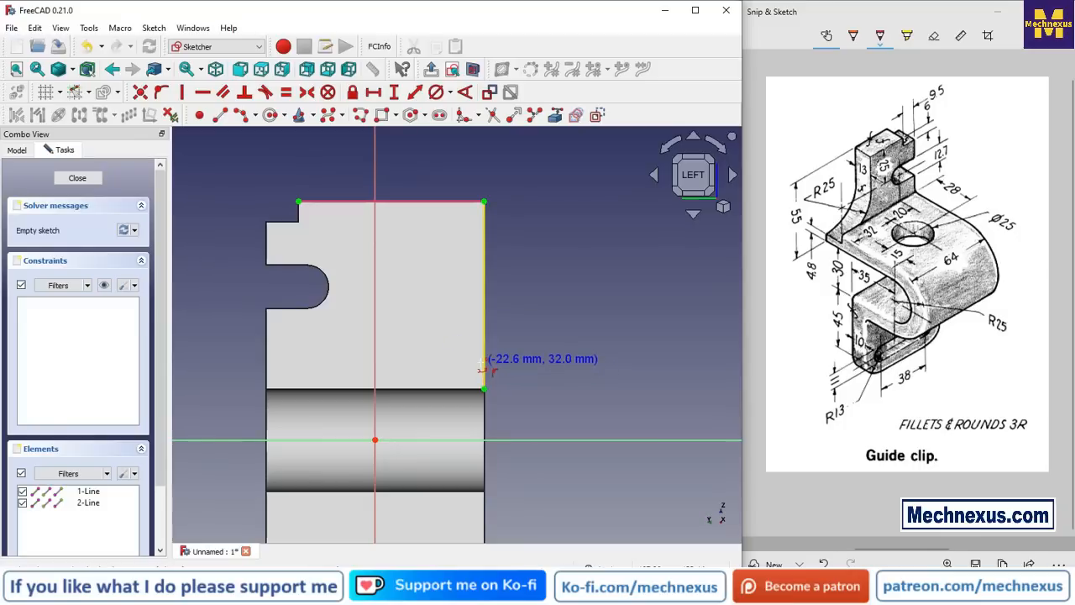
click(481, 367)
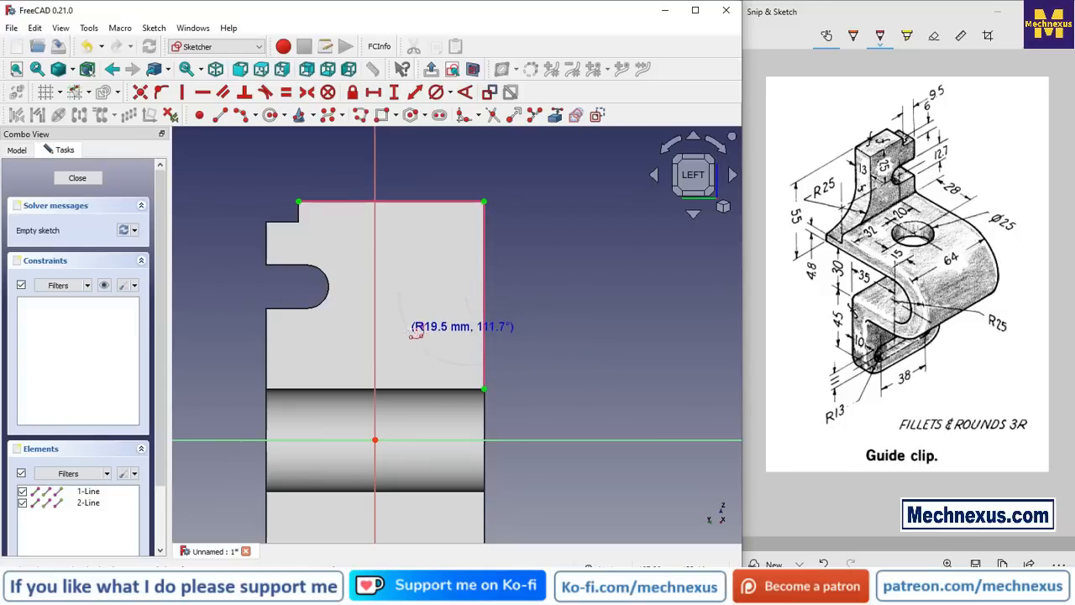
click(399, 291)
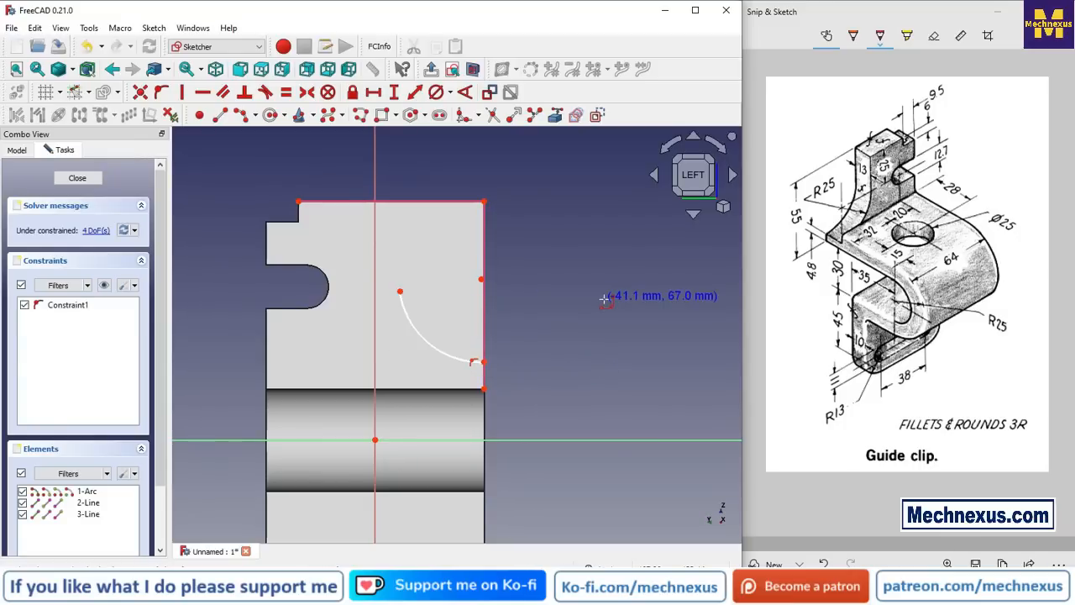
Draw a line from the arc's upper end up to the plate's projected top edge.
click(262, 93)
click(401, 285)
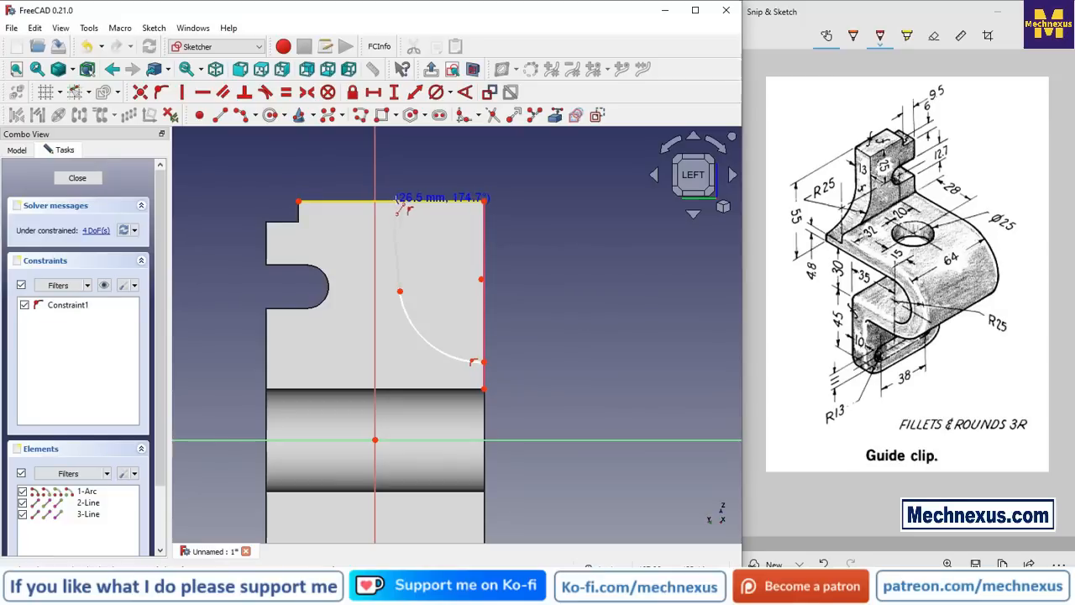
scroll(399, 200, up, 2)
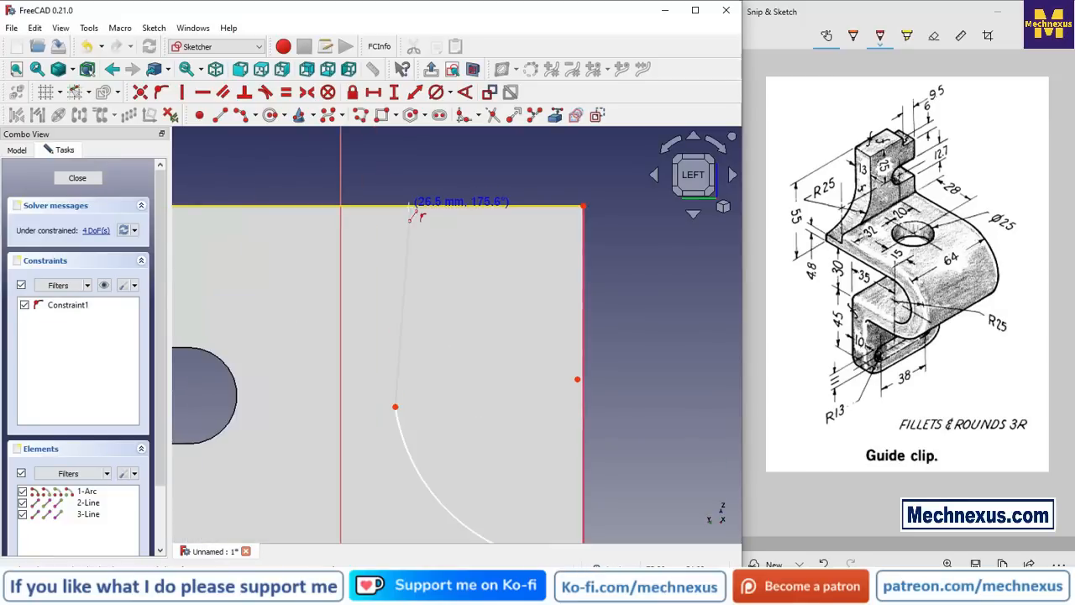
click(410, 206)
Make the arc and the line above it tangent to each other at their shared endpoint.
click(401, 425)
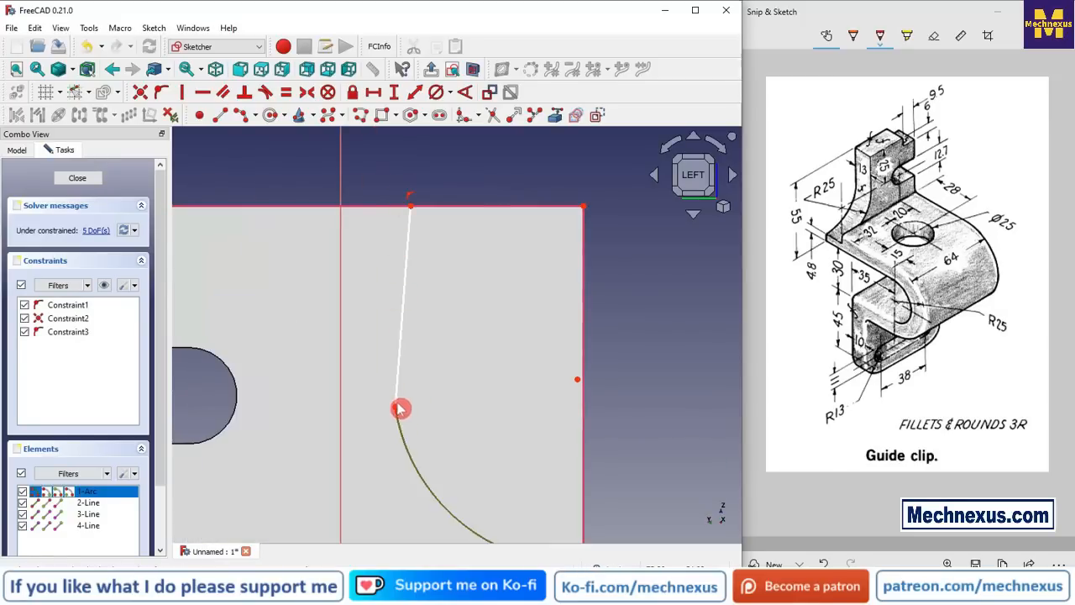
click(397, 395)
scroll(444, 334, down, 1)
scroll(444, 334, down, 2)
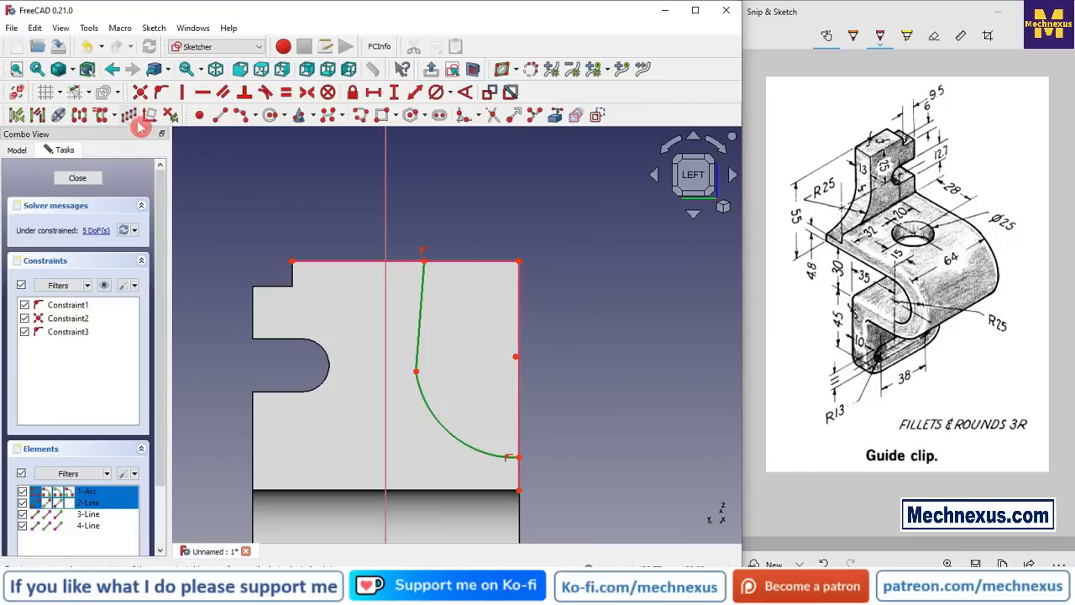
click(267, 94)
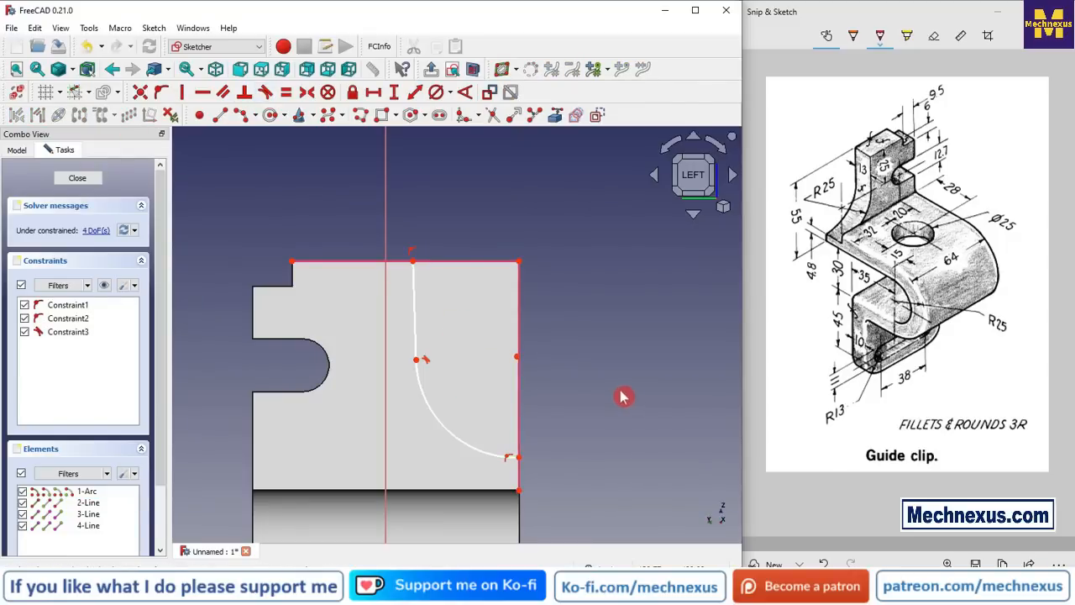
click(413, 319)
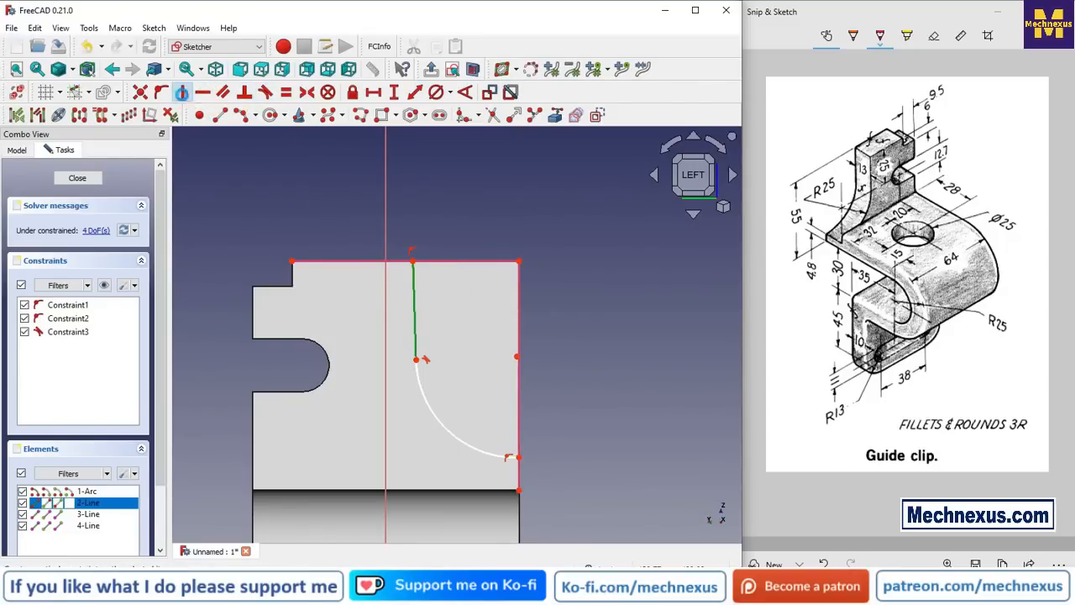
click(181, 92)
key(ctrl+z)
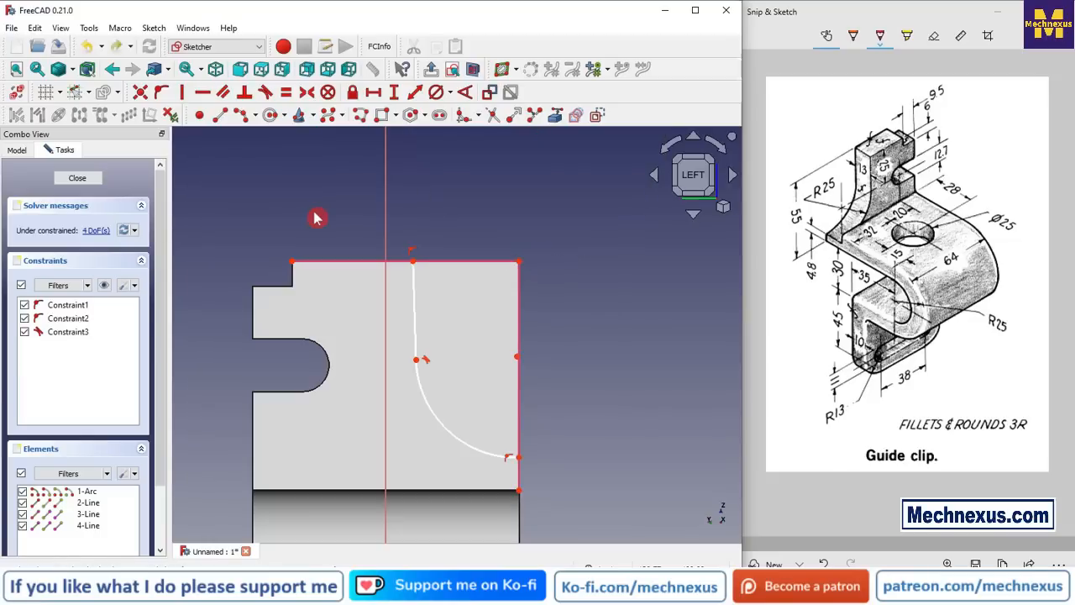
Apply a horizontal constraint to the tangent line and close the profile with lines along the plate's top and side edges.
click(421, 309)
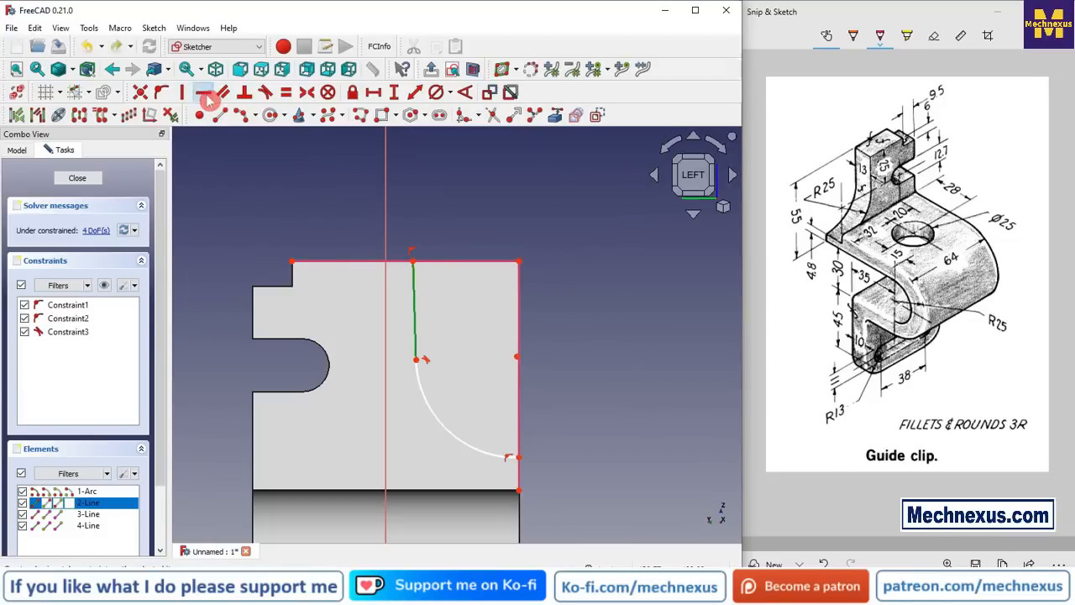
click(204, 94)
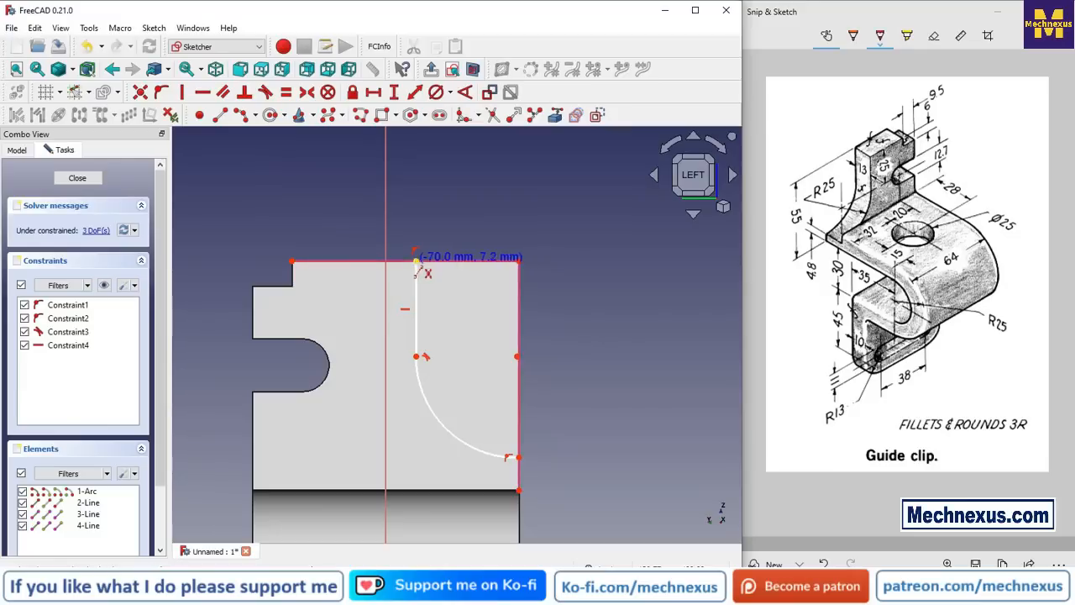
click(518, 261)
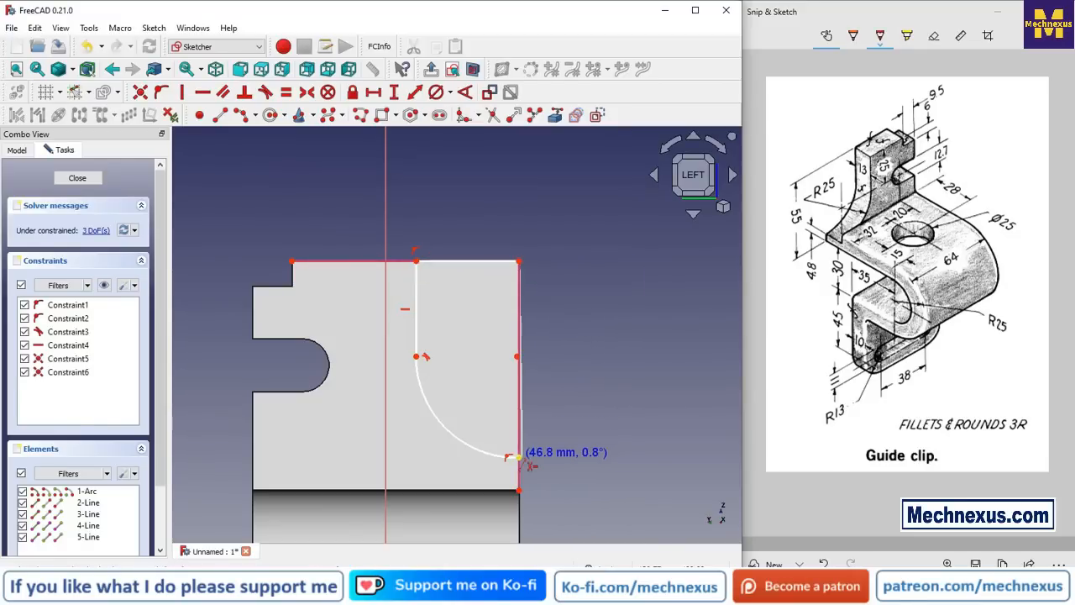
click(519, 456)
key(Escape)
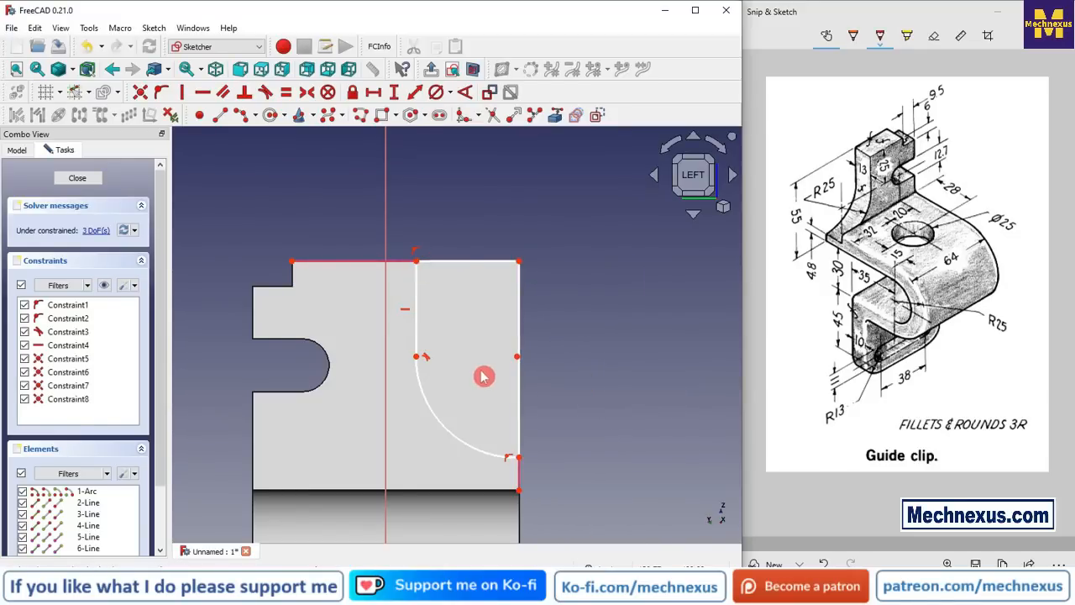
Move the arc's centre slightly into the plate, then constrain it onto the profile's side edge.
mouse_move(519, 362)
mouse_down()
mouse_move(496, 364)
mouse_move(506, 362)
mouse_up()
click(506, 364)
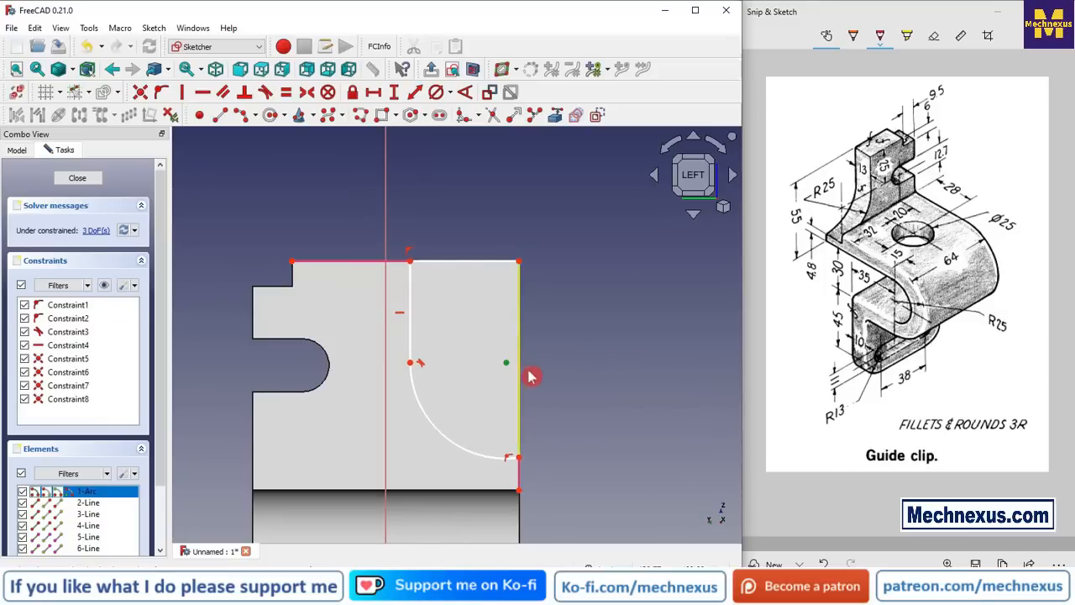
click(519, 374)
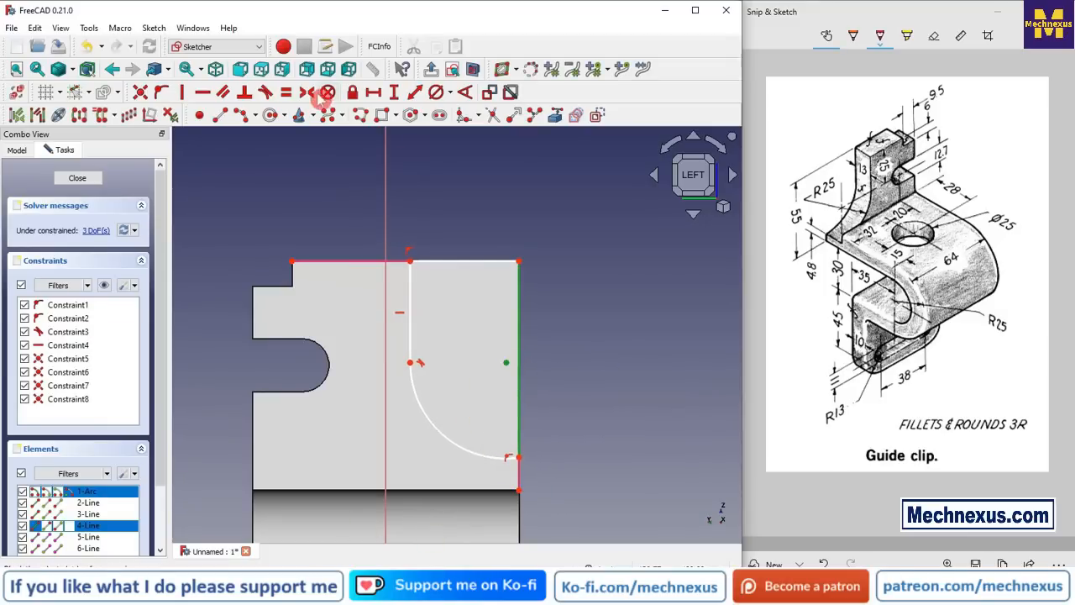
click(161, 93)
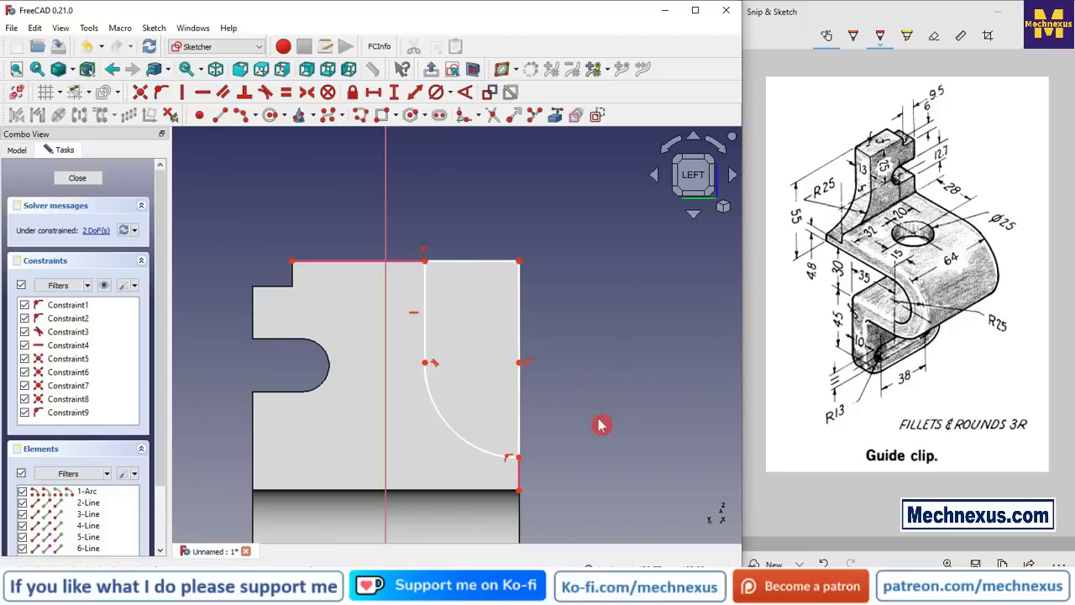
Constrain the arc's radius to 25 mm.
click(471, 444)
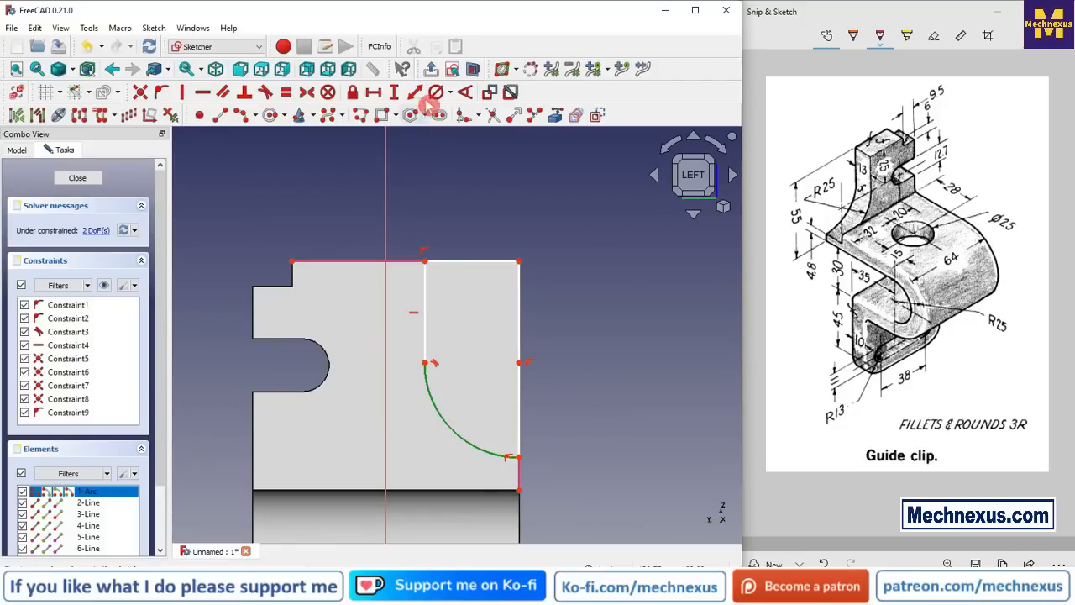
click(451, 92)
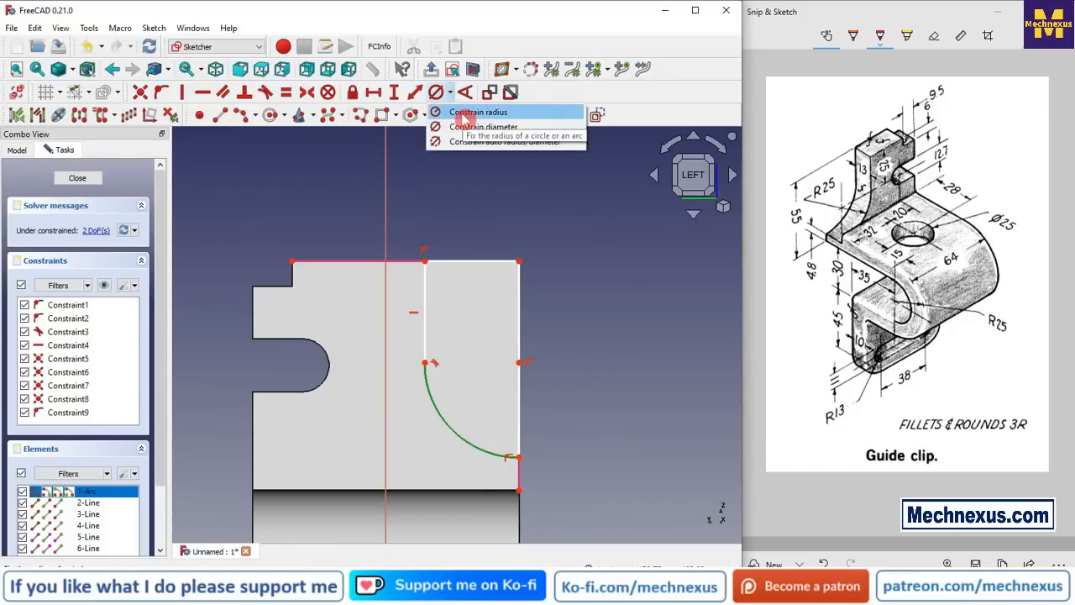
click(458, 112)
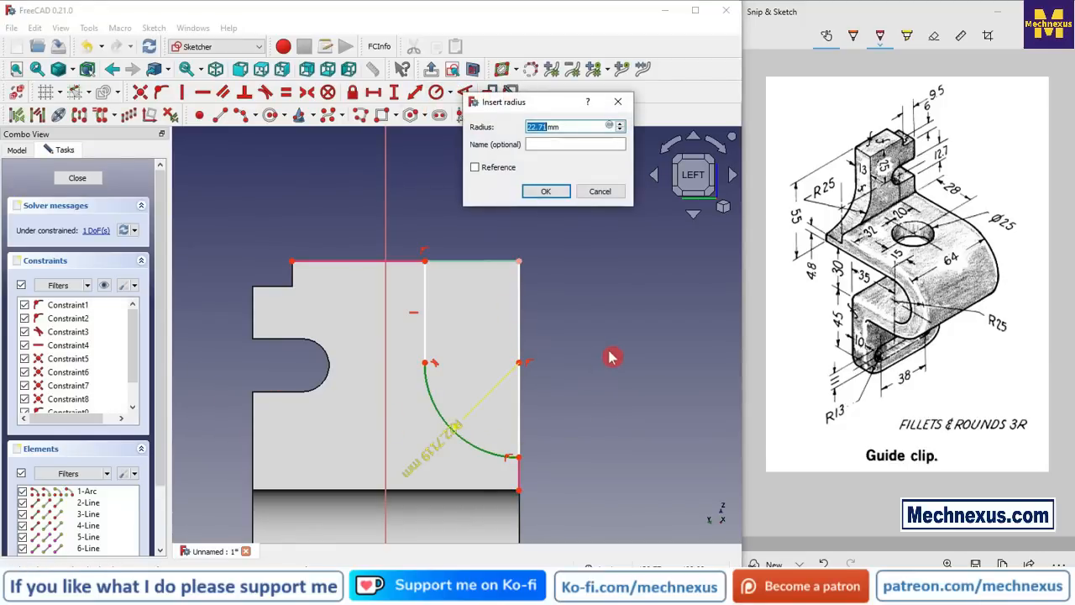
text(25)
key(Return)
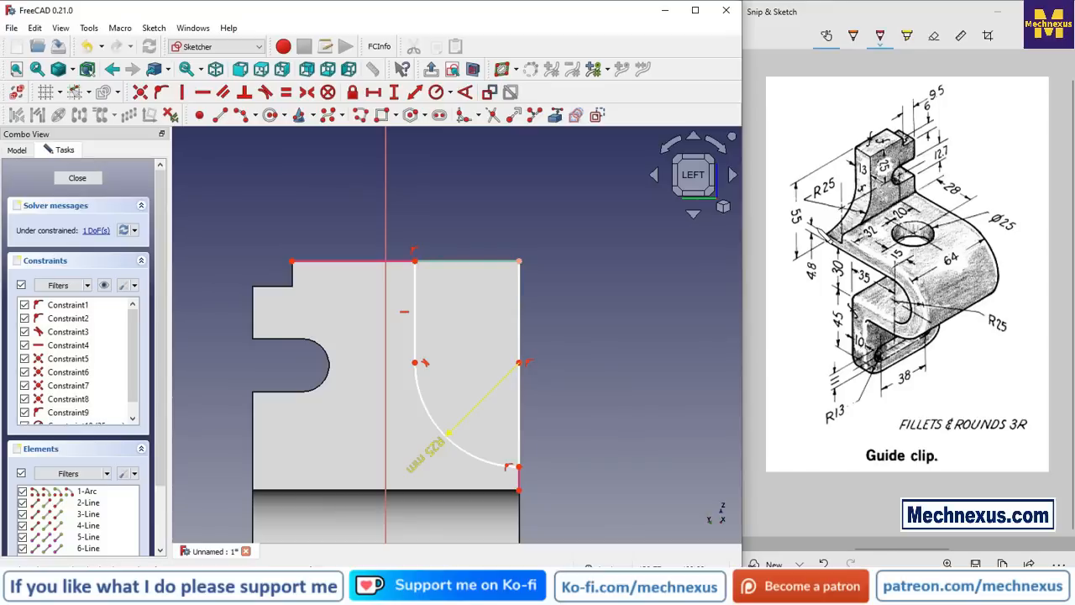
click(896, 178)
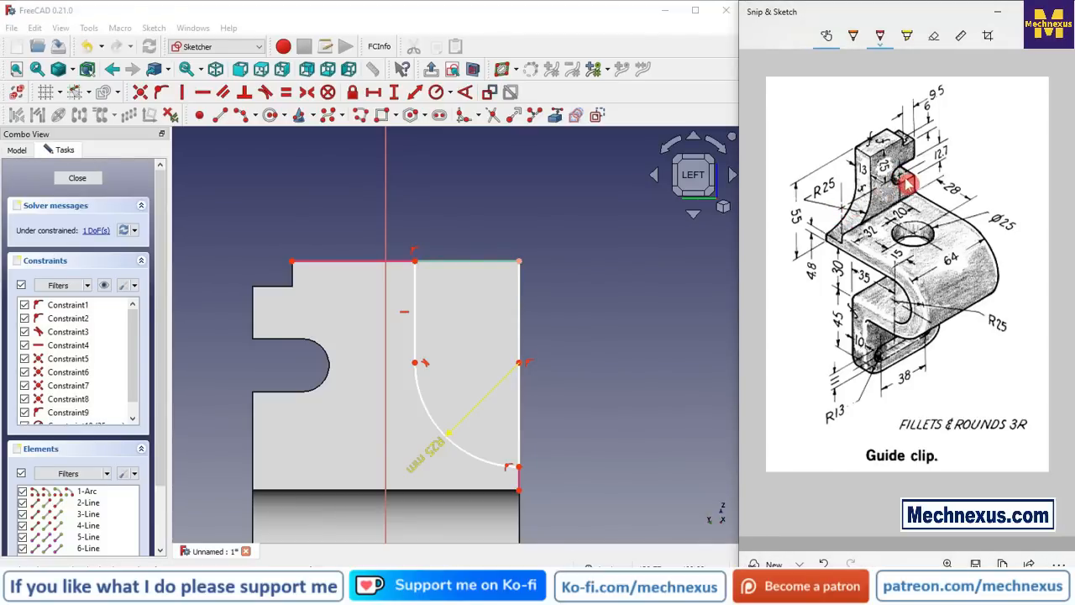
click(520, 363)
click(520, 262)
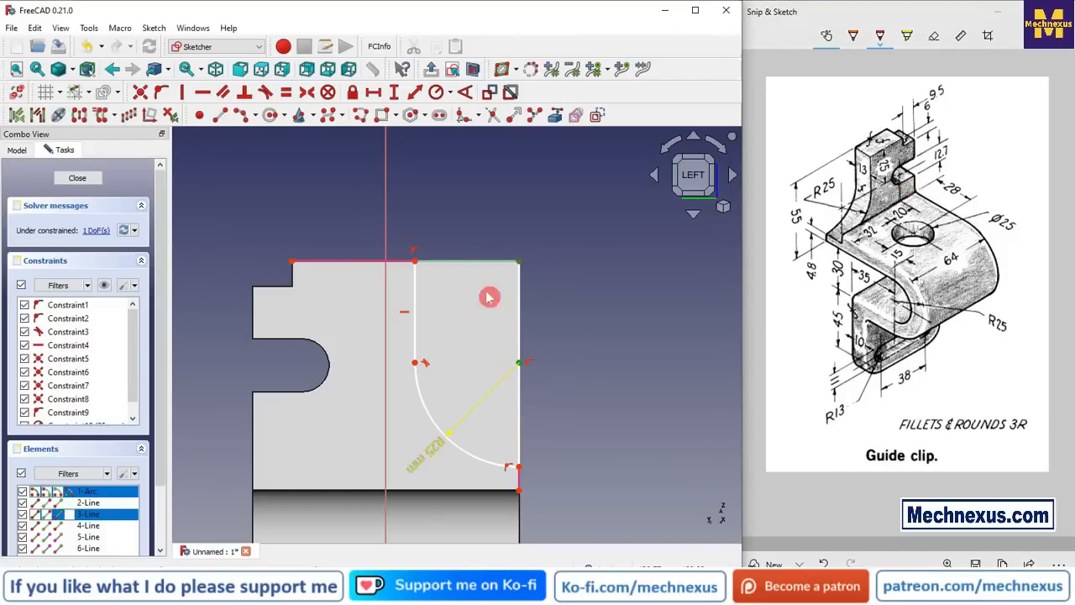
click(394, 92)
click(536, 174)
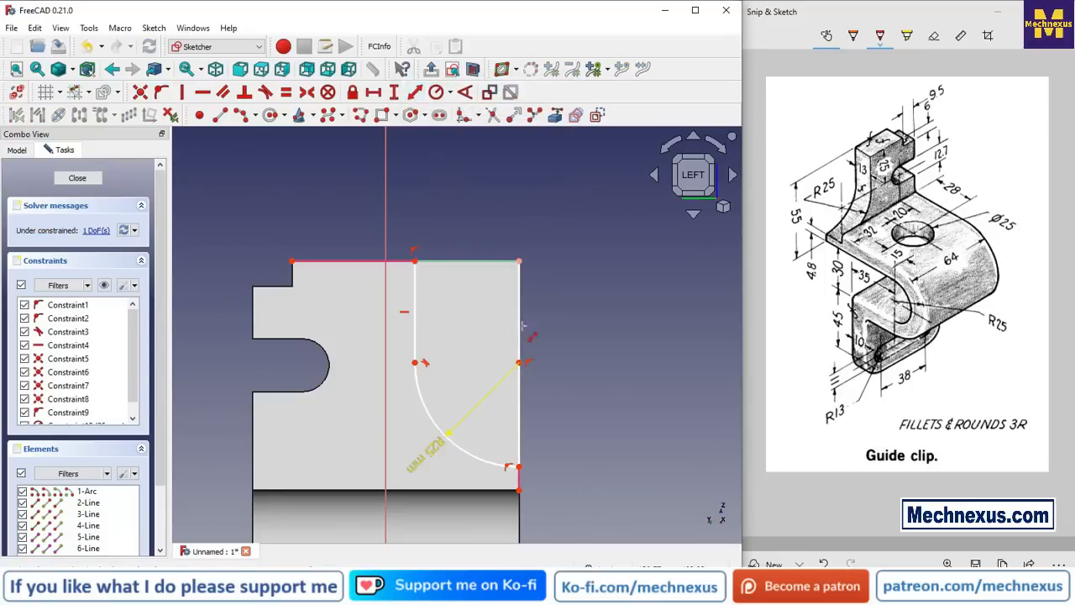
Constrain the vertical distance between the arc's centre and the plate's top corner to 25 mm and close the sketch.
click(519, 362)
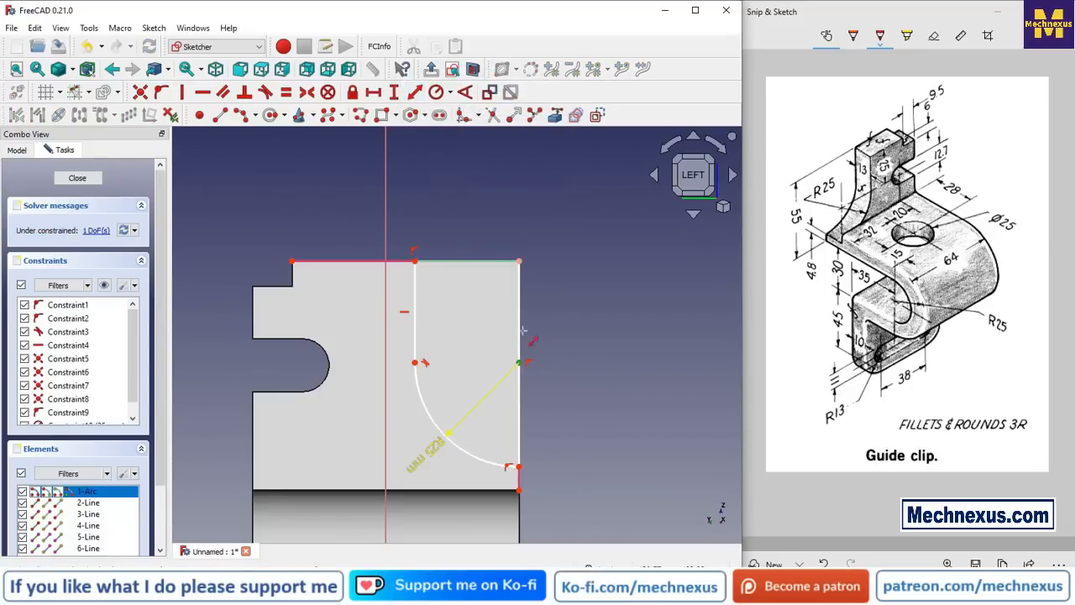
click(520, 263)
key(i)
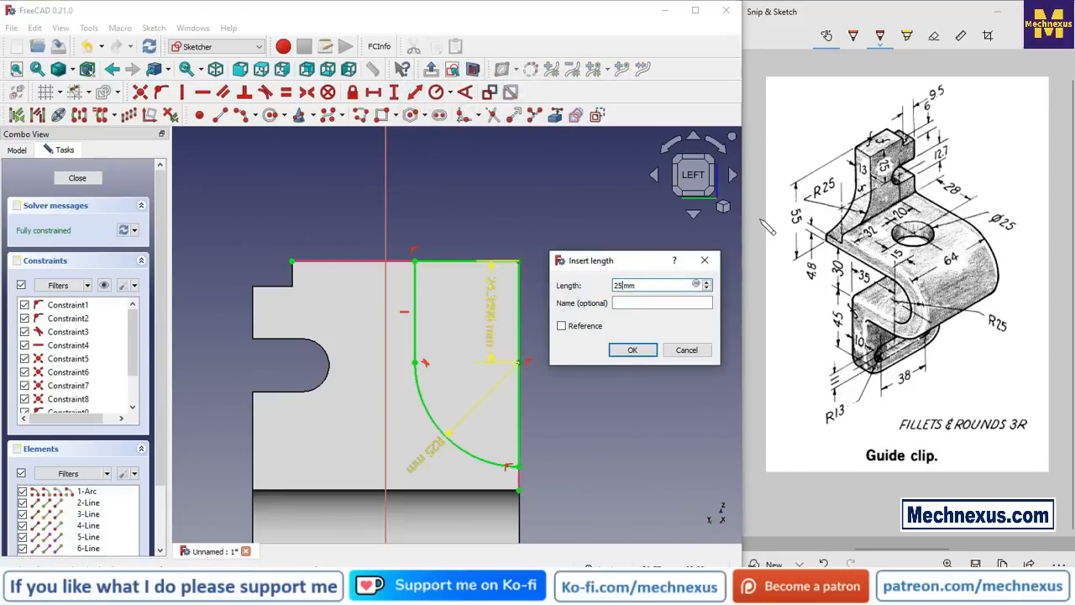
key(Return)
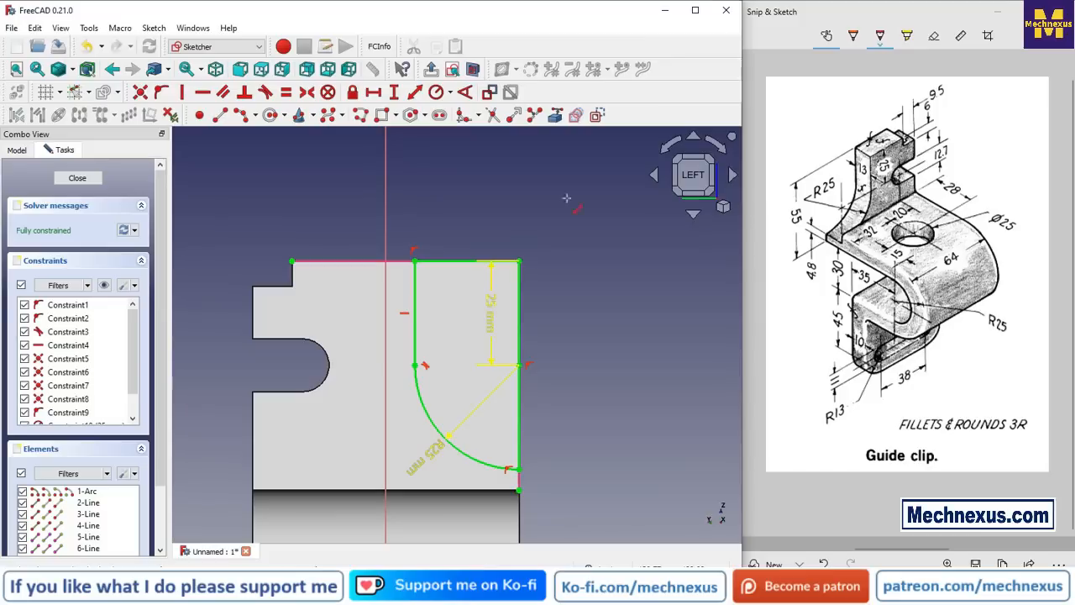
click(80, 179)
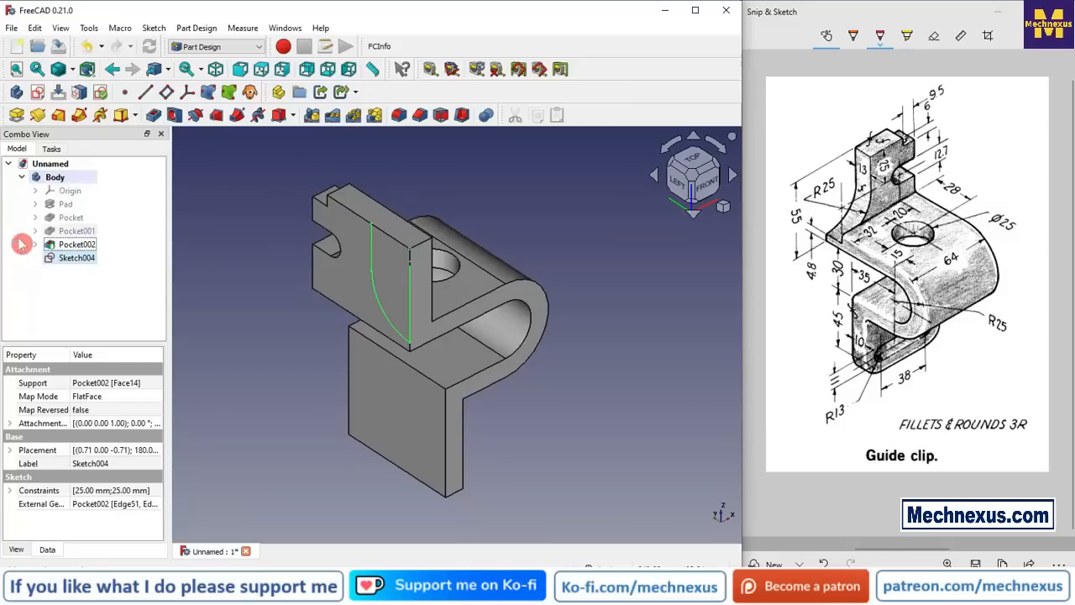
Pocket the curved profile 13 mm deep through the upright plate.
click(153, 116)
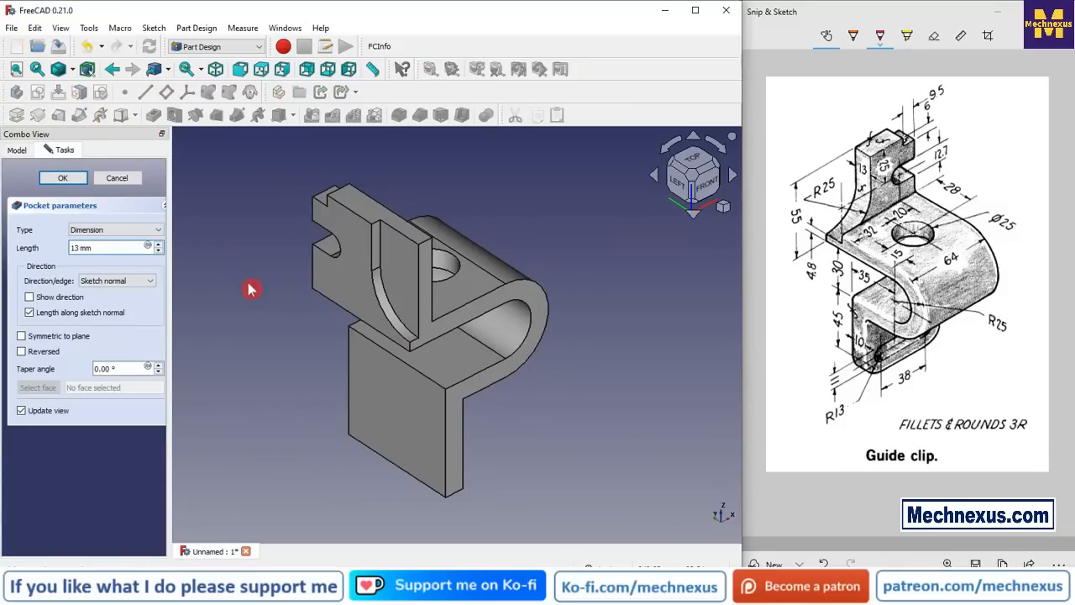
click(64, 179)
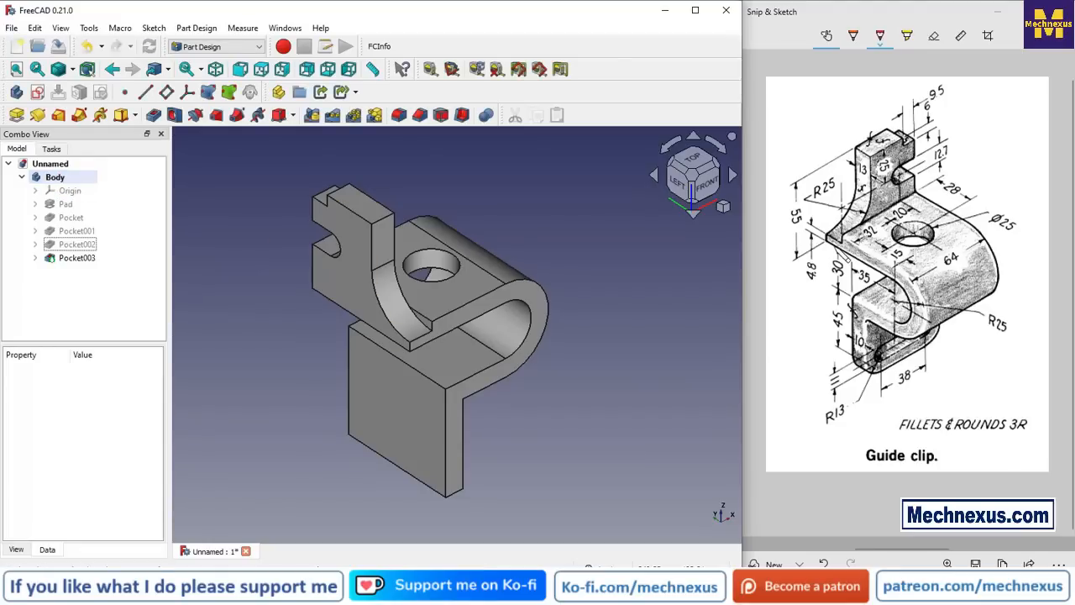
click(865, 220)
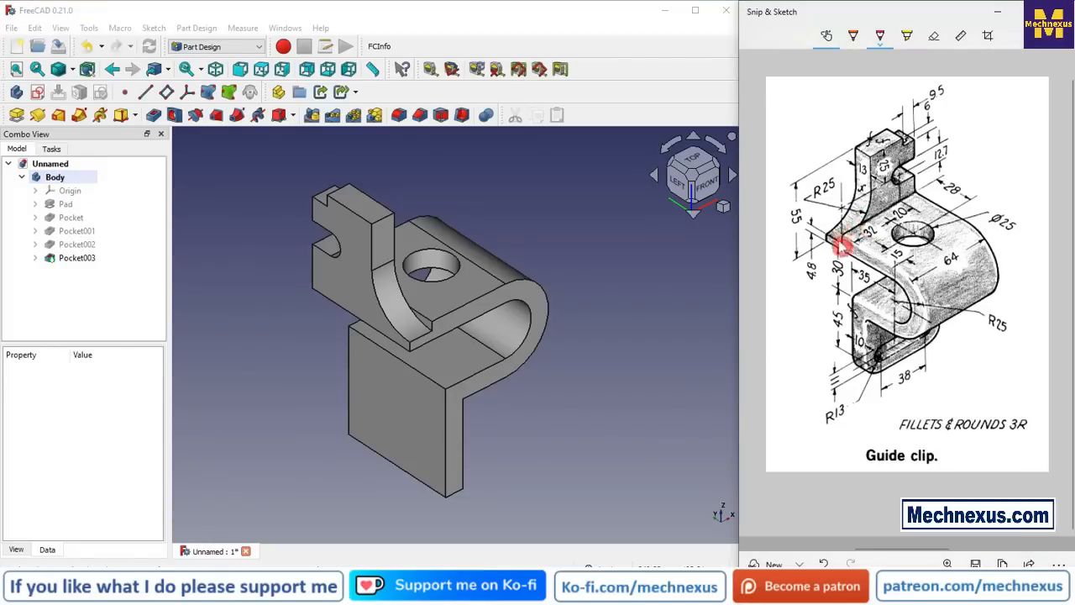
Fillet the two bottom corner edges of the lower vertical plate with a 13 mm radius.
middle_drag(601, 280, 375, 354)
click(659, 320)
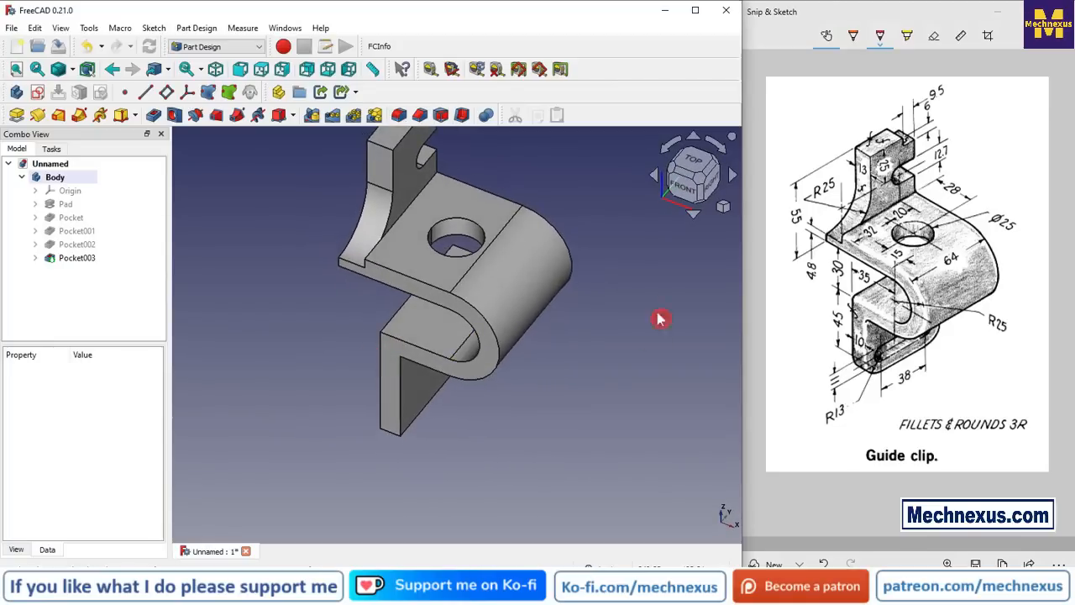
click(724, 208)
click(747, 252)
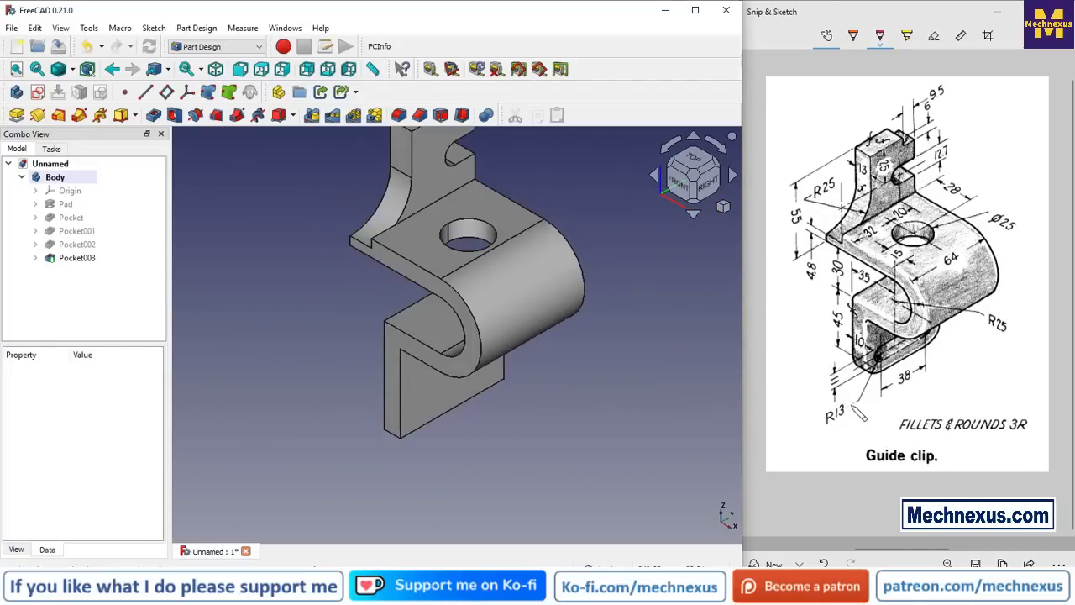
click(942, 338)
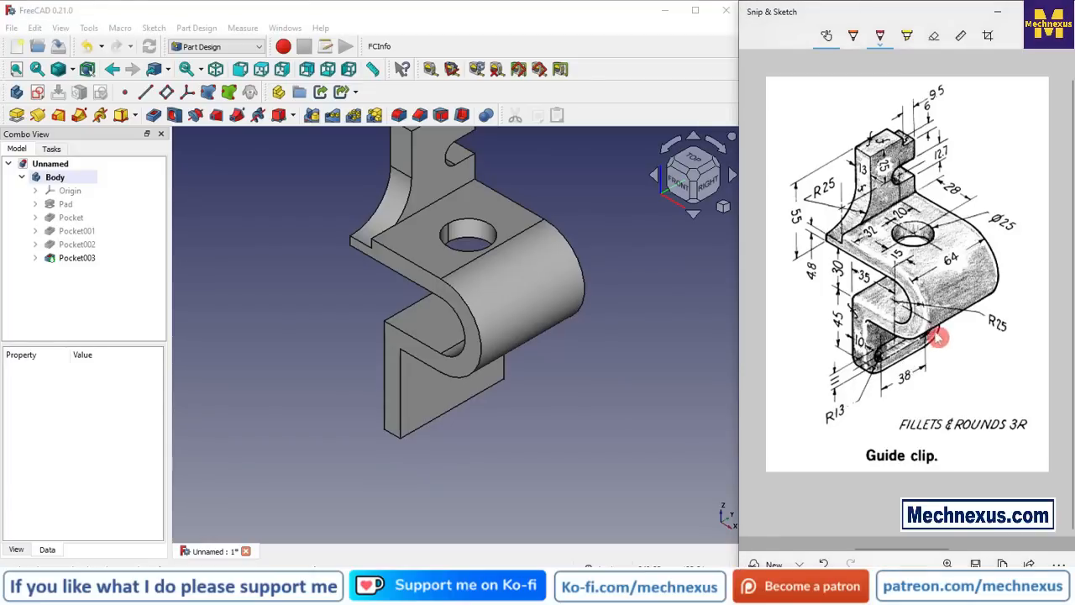
mouse_move(396, 437)
mouse_down()
mouse_move(372, 364)
mouse_move(346, 341)
mouse_move(307, 350)
mouse_move(303, 367)
mouse_up()
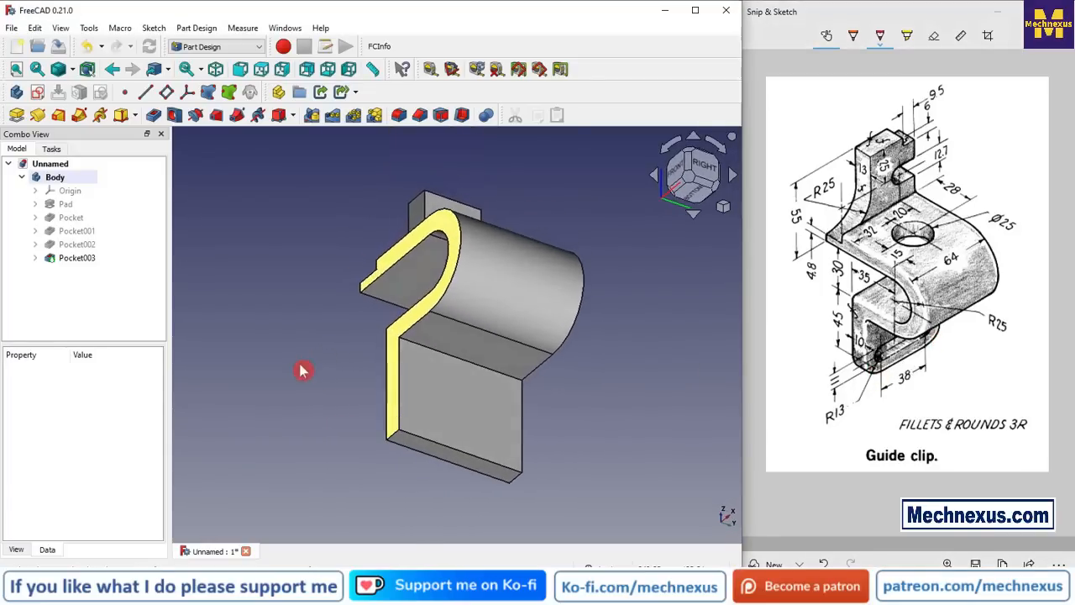
click(400, 118)
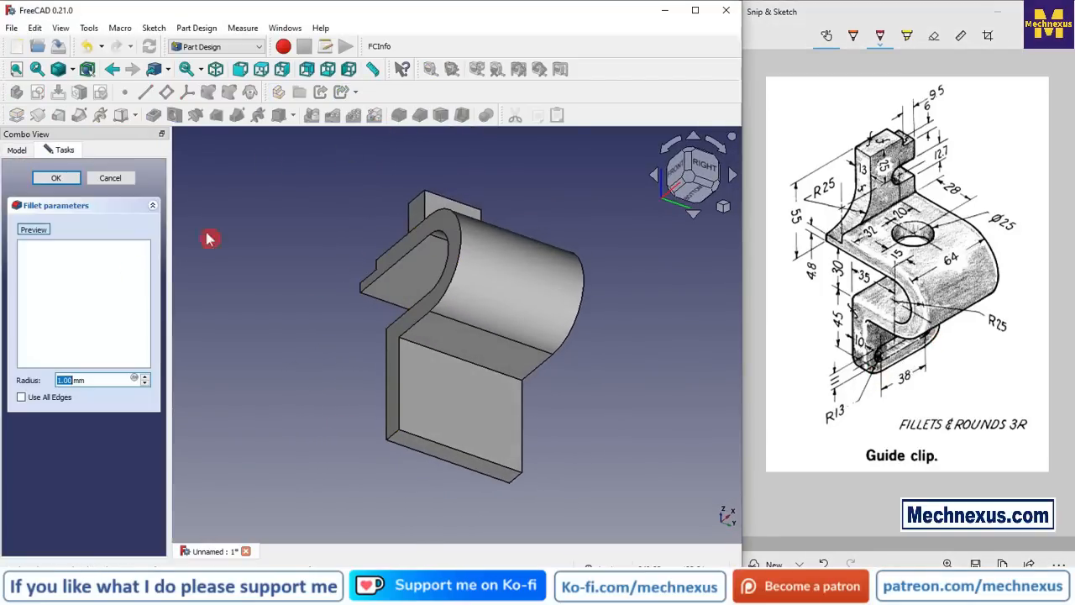
click(397, 438)
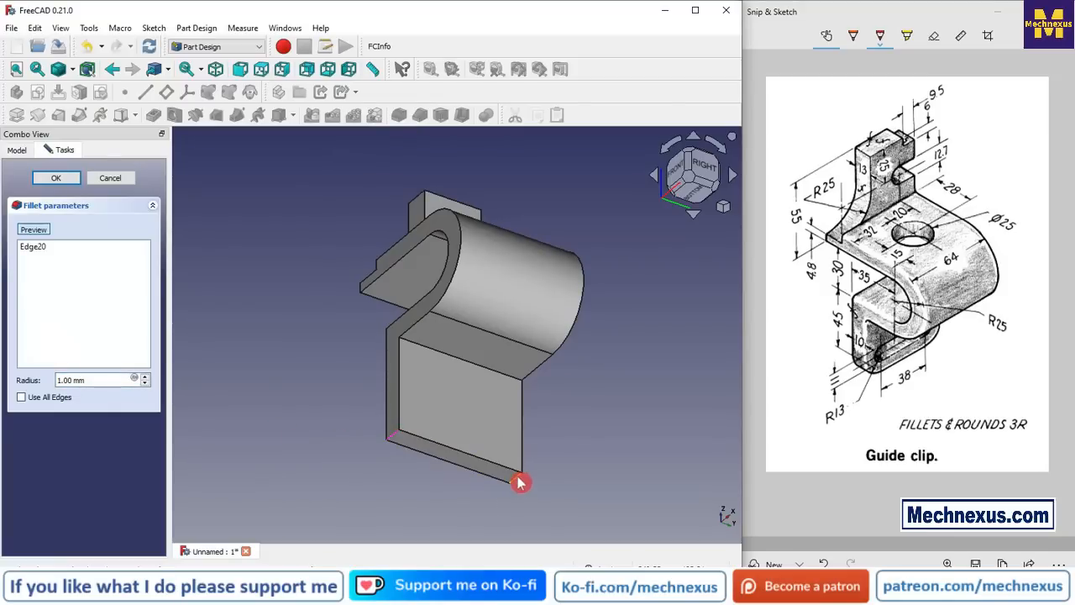
click(521, 483)
double_click(84, 380)
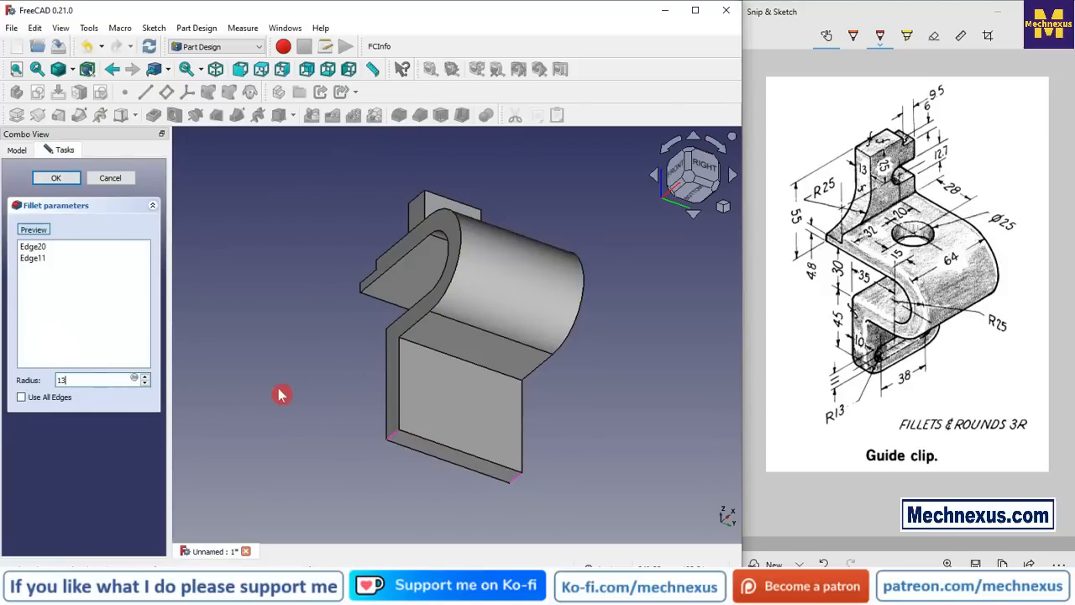
click(32, 230)
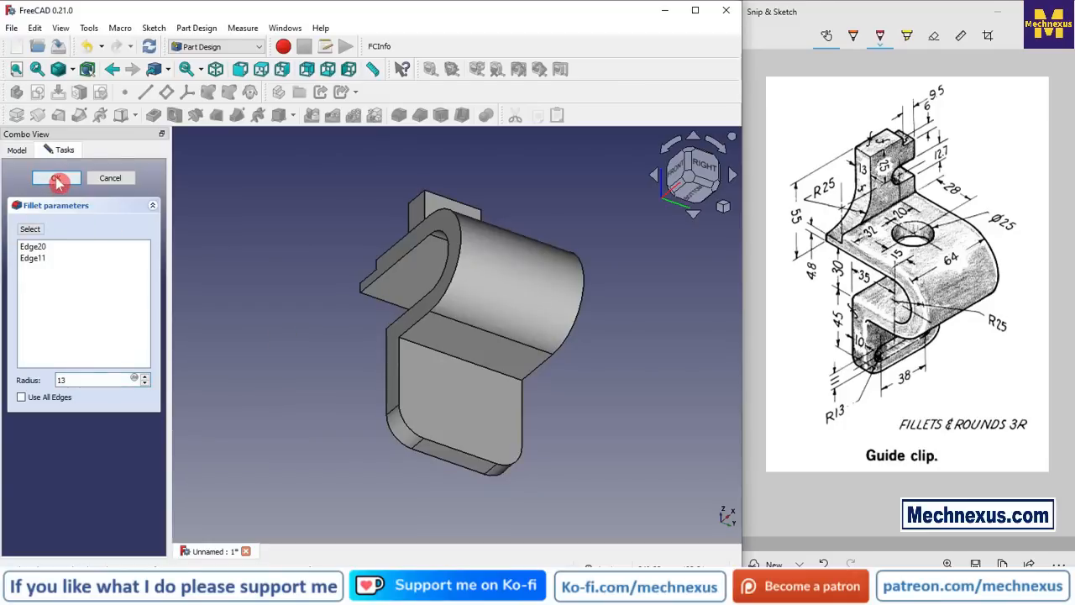
click(57, 183)
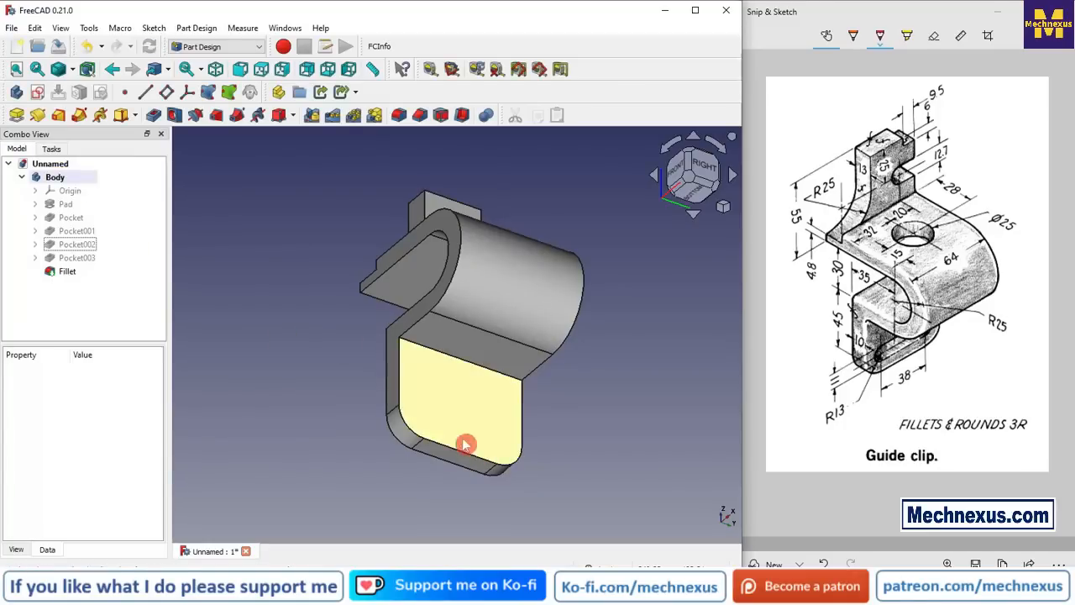
Start a sketch on the lower plate's outer face, turn it upright and reference its two rounded corner edges as external geometry.
click(467, 446)
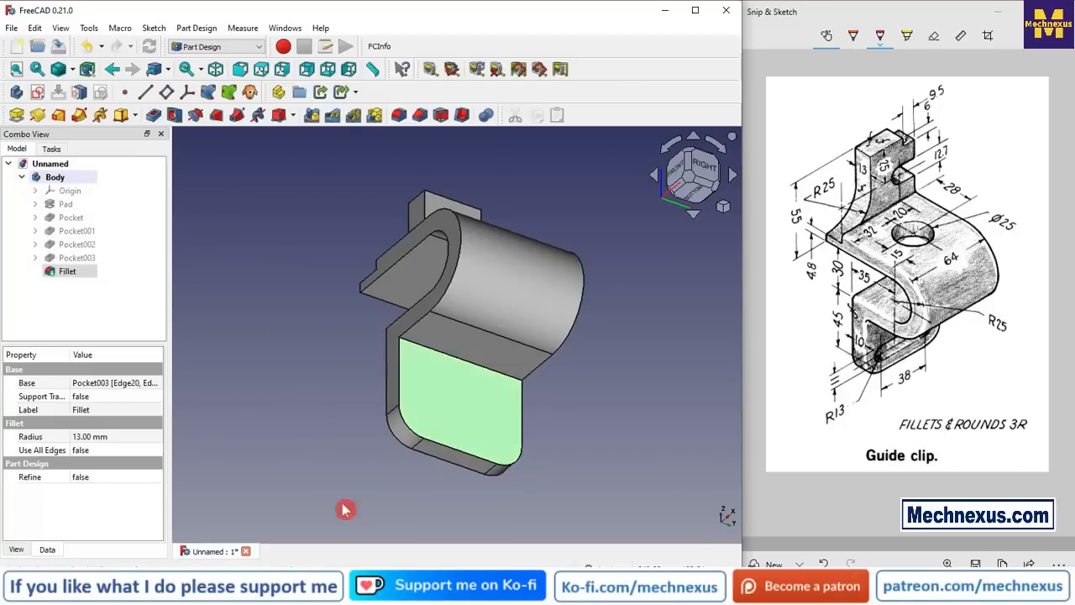
click(37, 91)
click(672, 149)
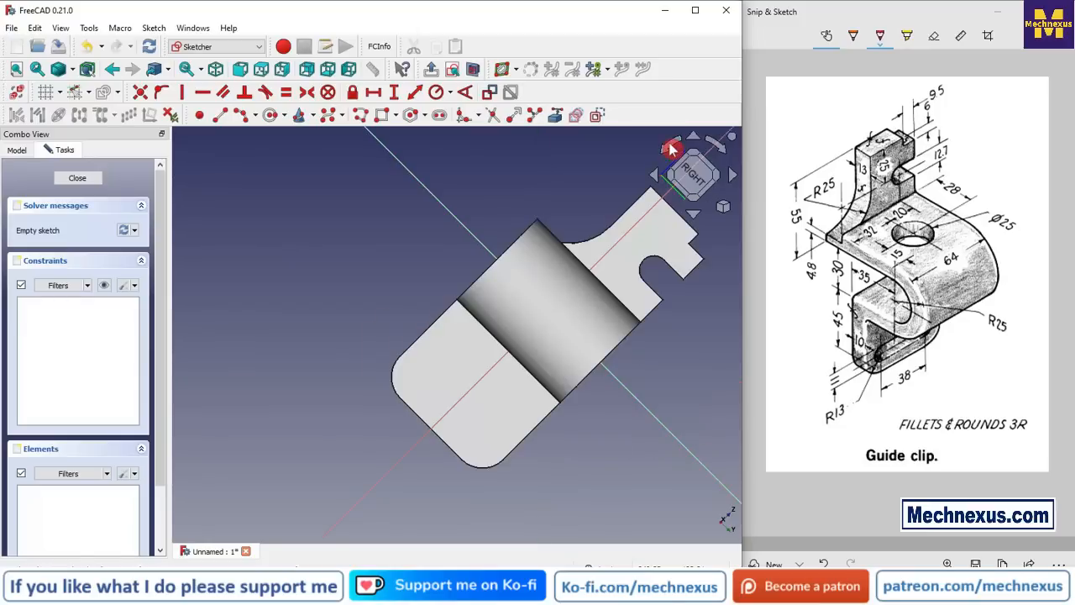
click(557, 118)
click(438, 415)
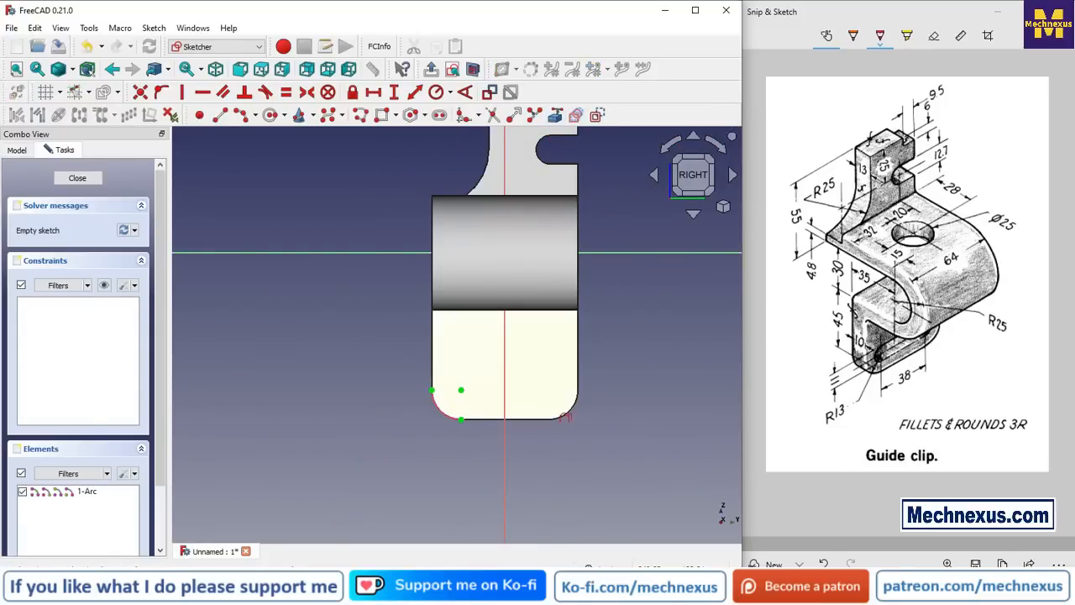
click(568, 405)
Draw a horizontal slot about 19 mm high with its ends centred on the two referenced corner arc centres.
scroll(485, 378, up, 2)
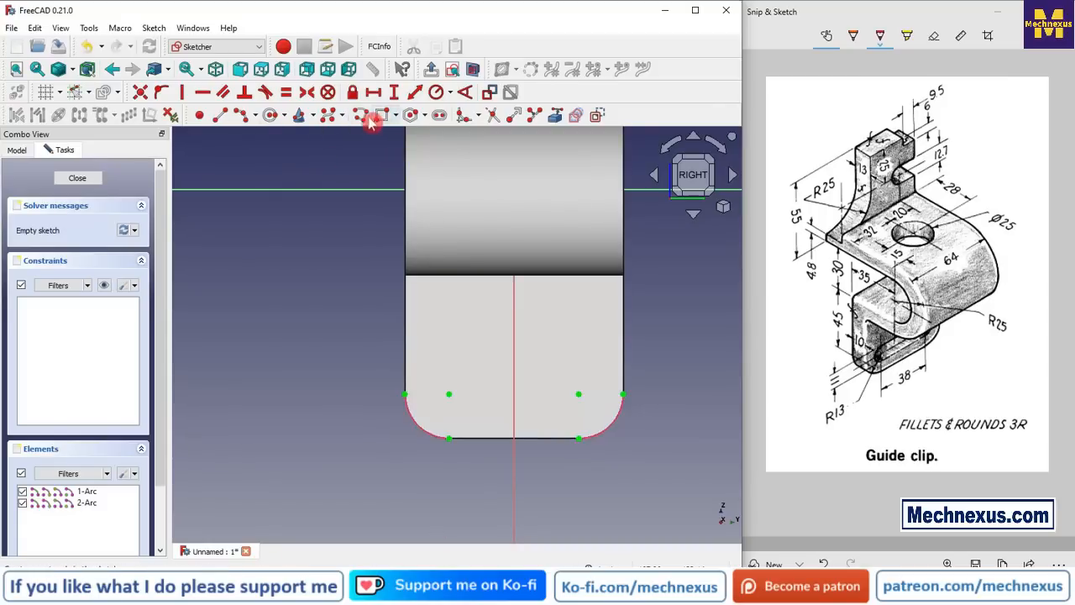
click(439, 115)
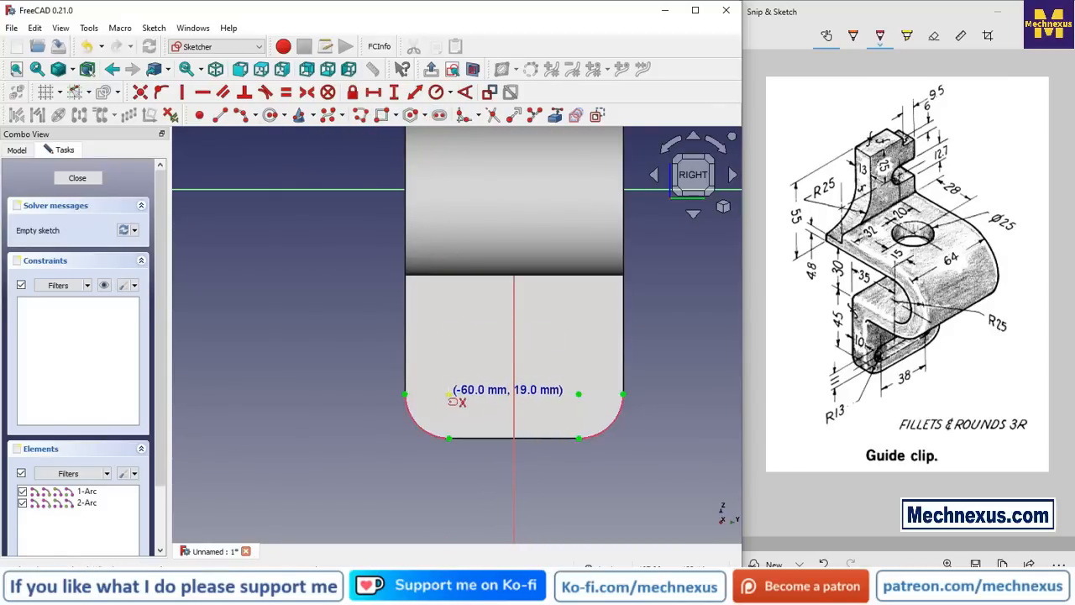
click(450, 395)
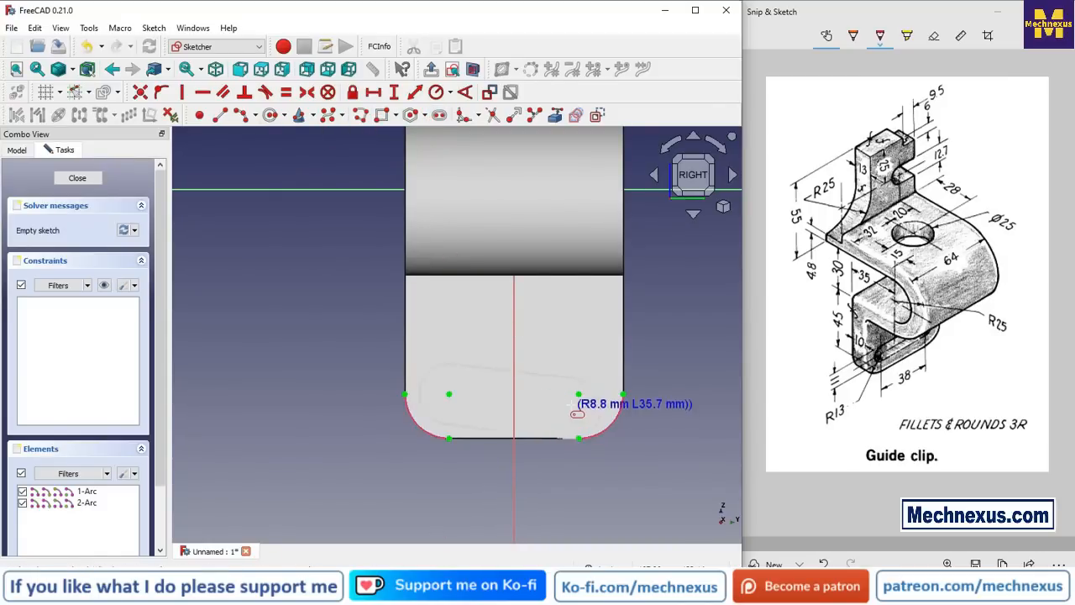
click(578, 393)
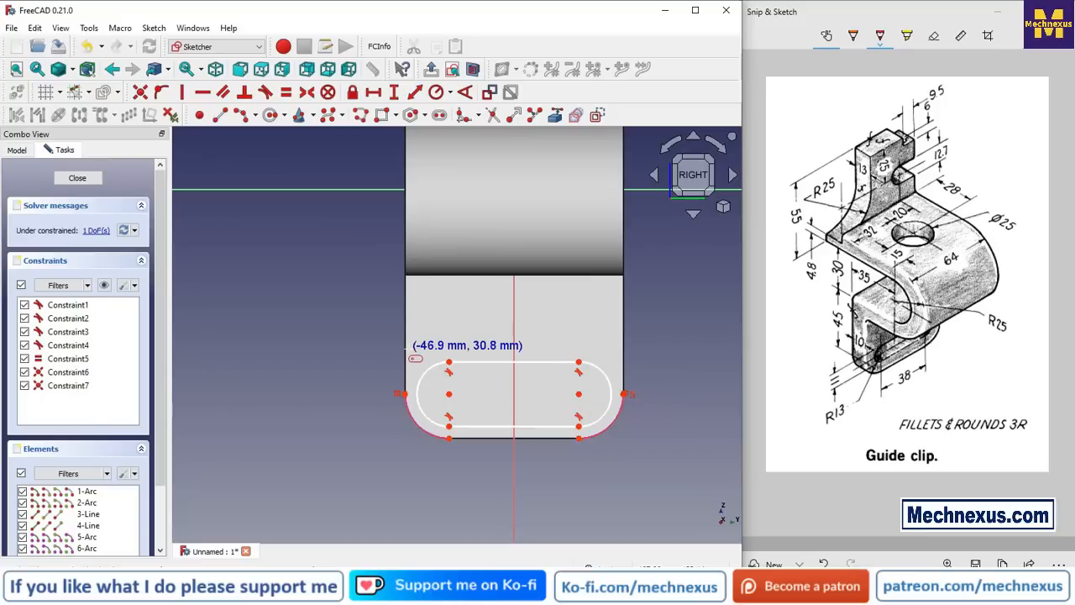
scroll(403, 346, down, 2)
scroll(402, 387, up, 2)
right_click(310, 442)
scroll(443, 361, up, 2)
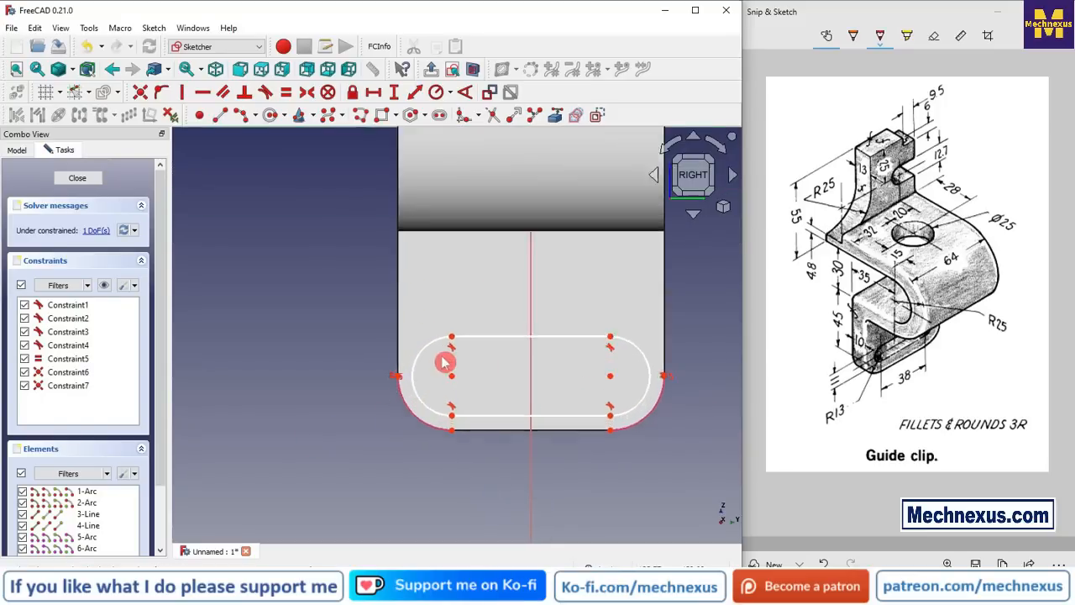
click(454, 432)
click(454, 335)
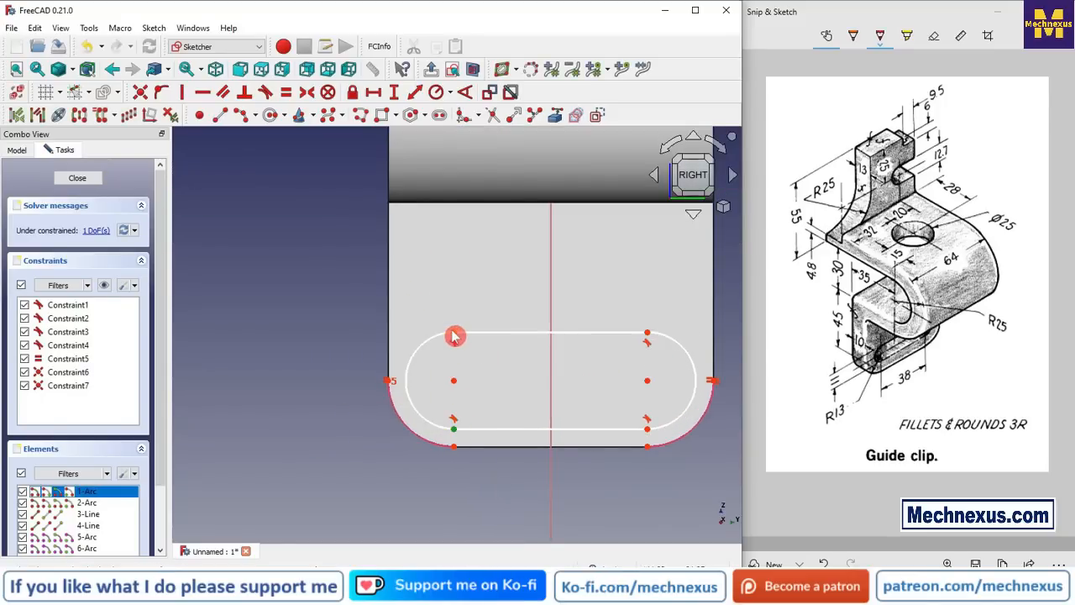
click(395, 94)
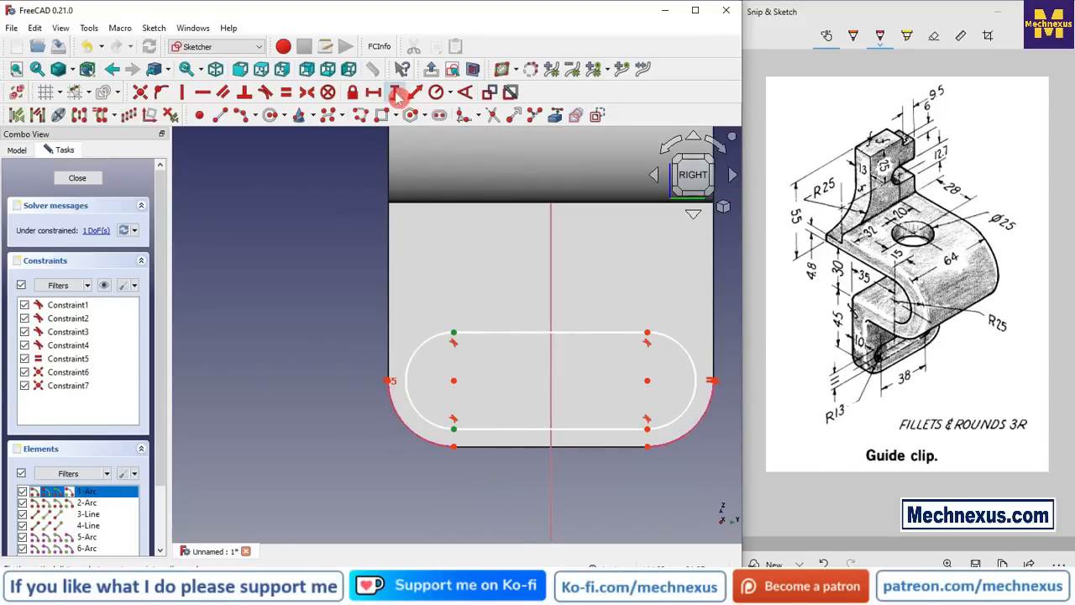
click(531, 171)
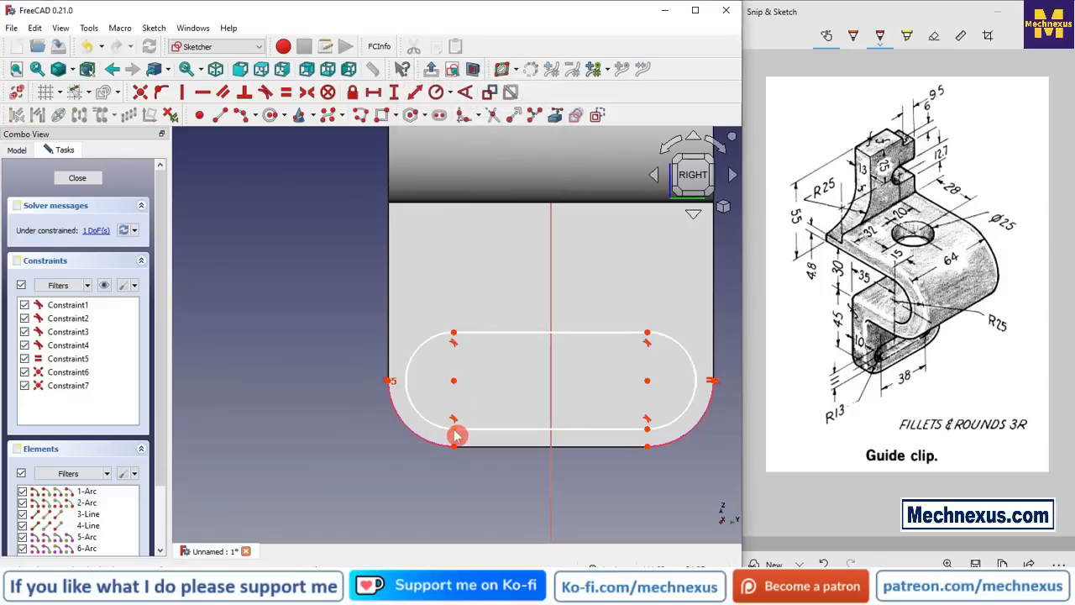
Set the slot's height to 11 mm with a vertical distance constraint across its end arc and close the sketch.
click(454, 336)
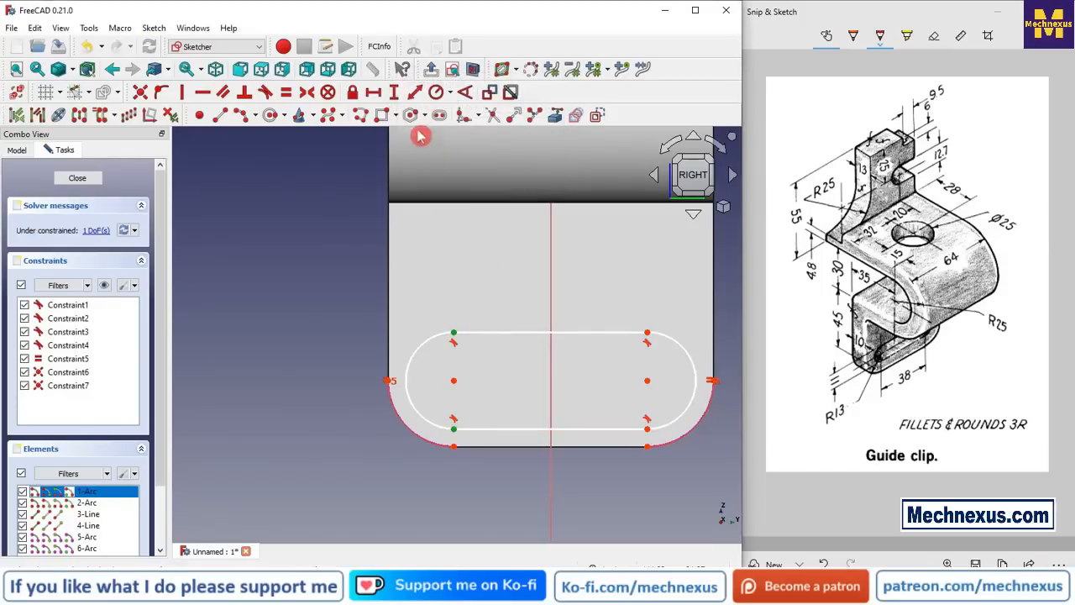
click(395, 93)
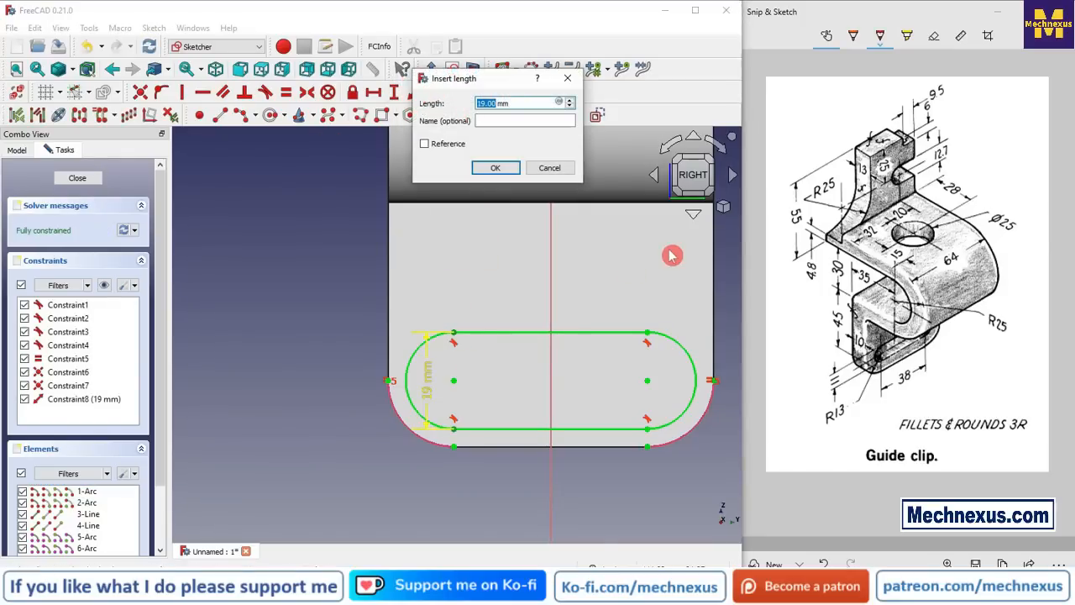
key(Return)
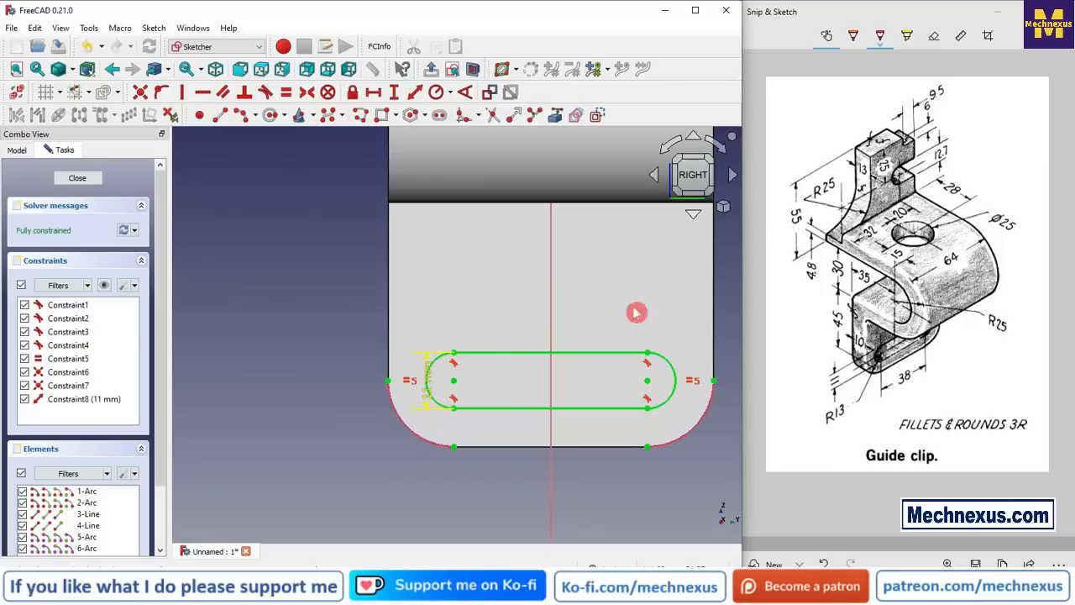
click(80, 178)
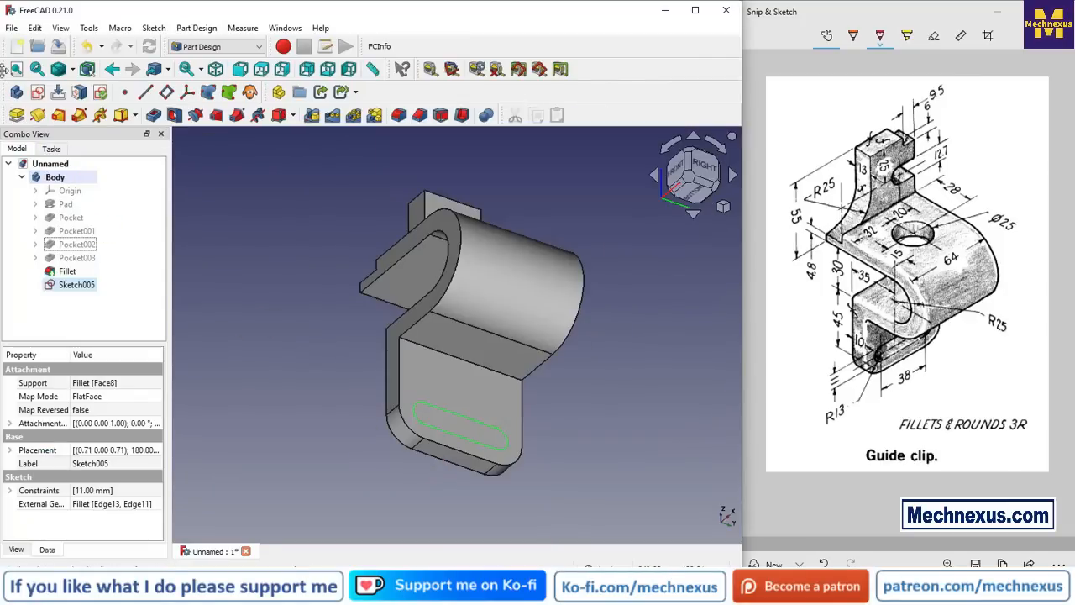
Cut the slot through all of the lower plate with a Pocket.
click(152, 115)
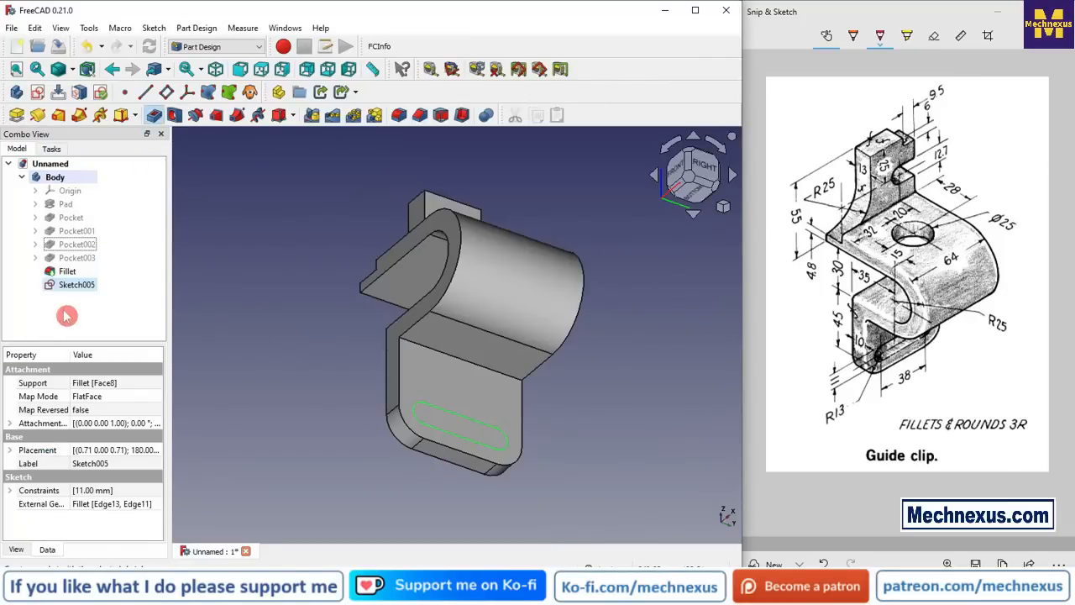
click(111, 229)
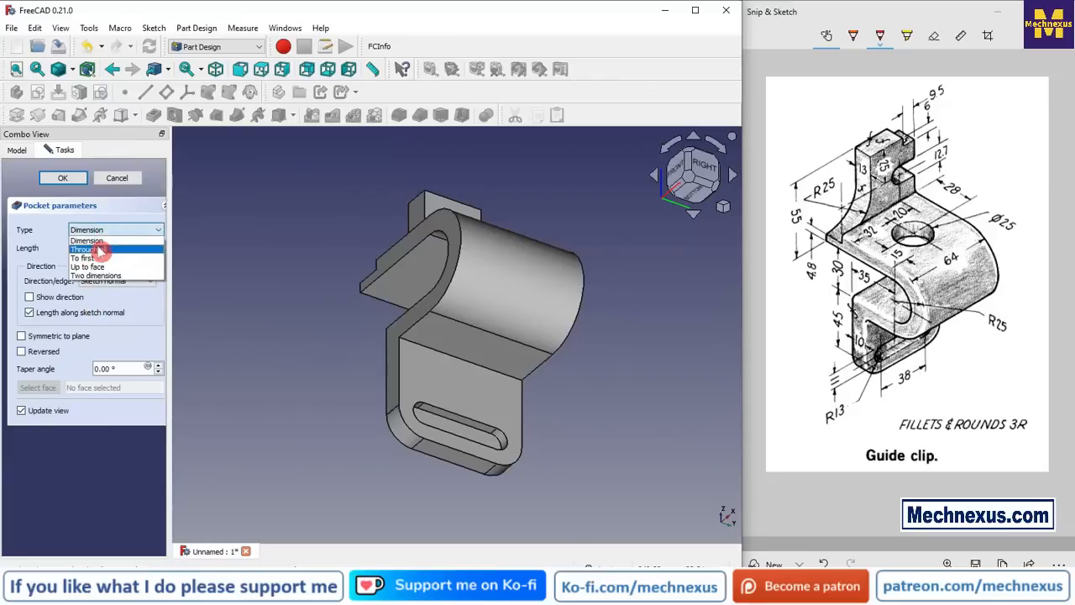
click(101, 249)
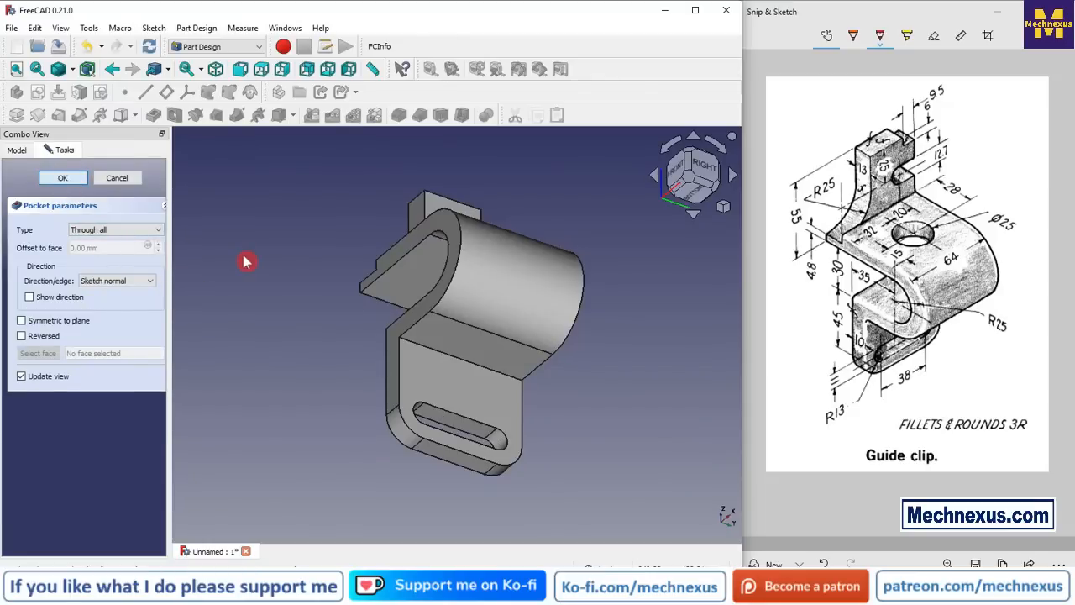
key(Return)
middle_drag(492, 327, 533, 383)
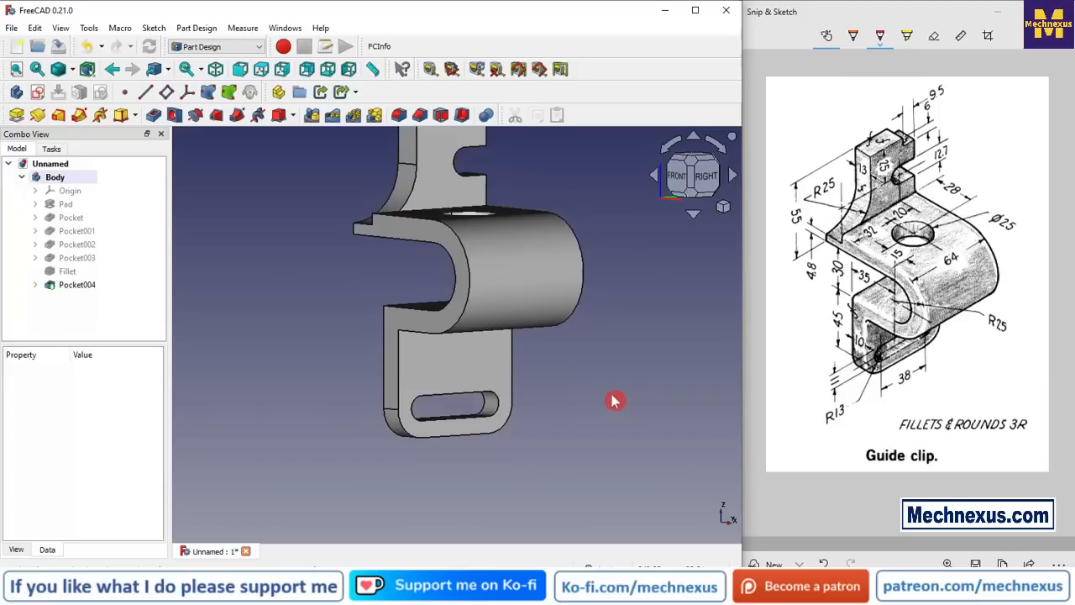